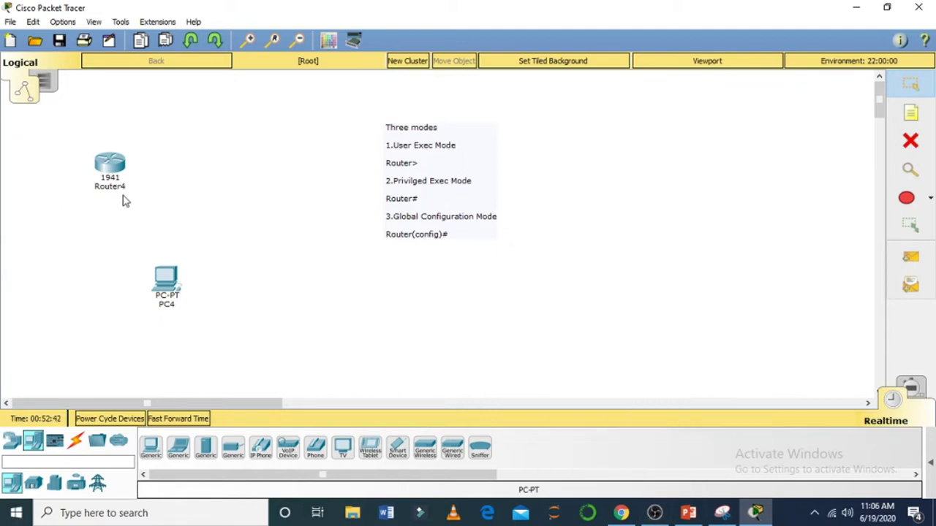
- Run a console cable from Router4's Console port to PC4's RS 232 port
{"action": "left_click", "coordinate": [76, 447]}
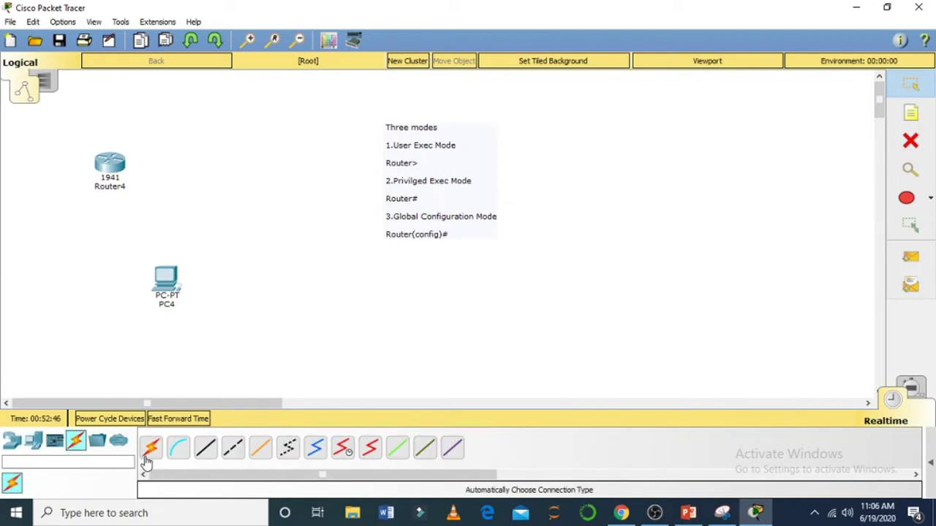
{"action": "left_click", "coordinate": [178, 449]}
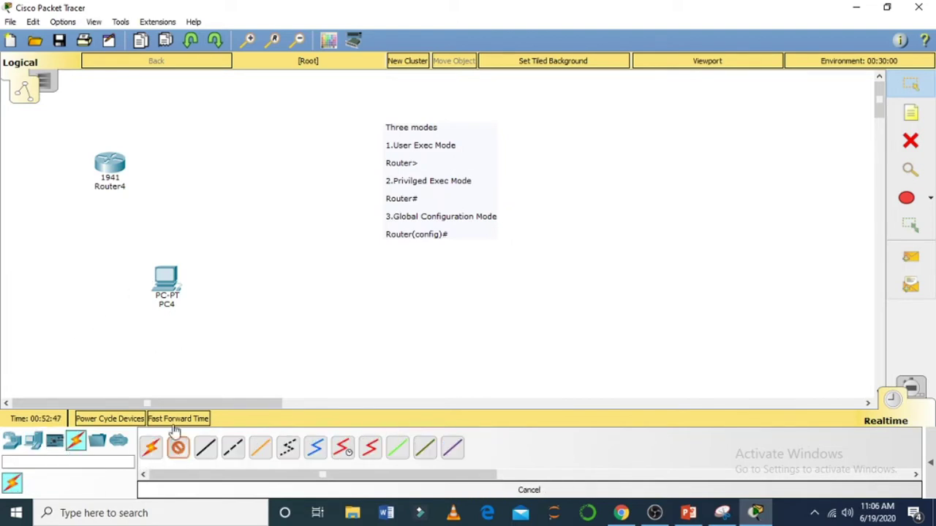
{"action": "left_click", "coordinate": [112, 169]}
{"action": "left_click", "coordinate": [132, 192]}
{"action": "left_click", "coordinate": [172, 293]}
{"action": "left_click", "coordinate": [202, 292]}
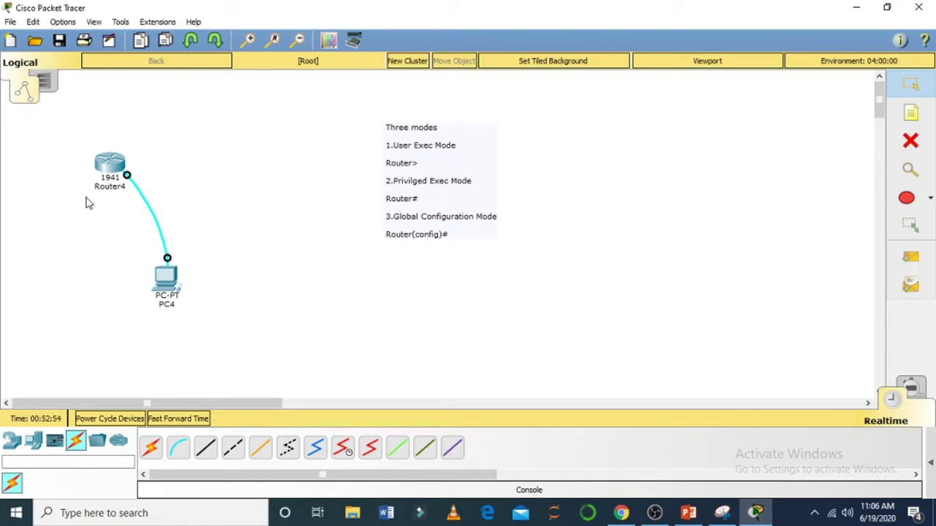
- Answer no to Router4's setup dialog in the CLI to reach Router>, then close the window
{"action": "left_click", "coordinate": [110, 167]}
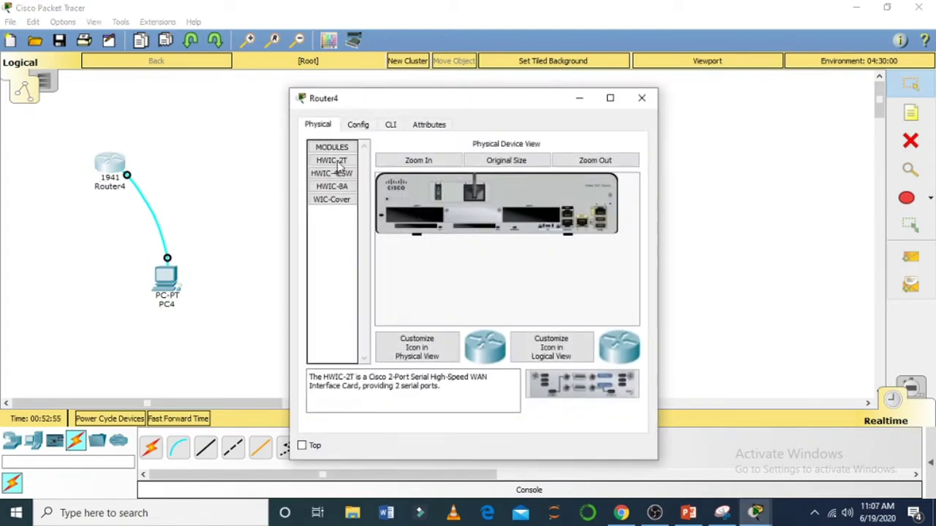
{"action": "left_click", "coordinate": [392, 126]}
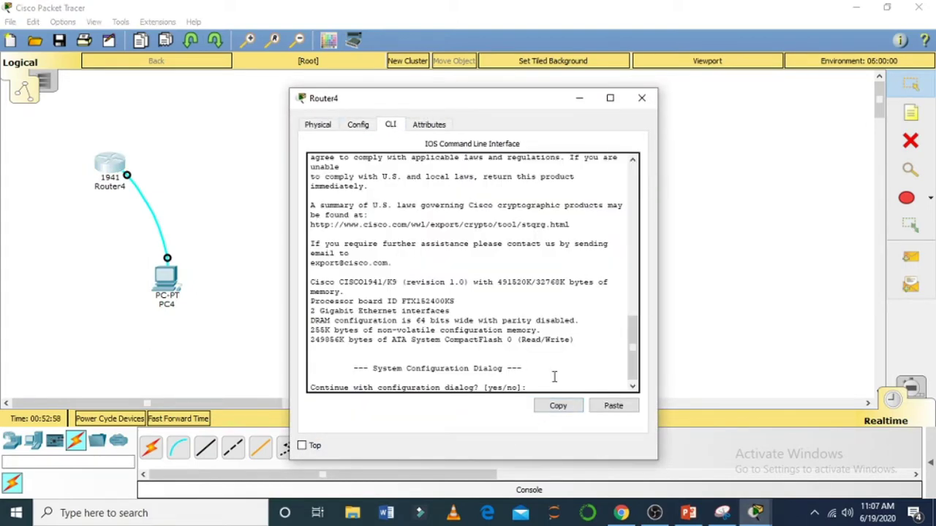
{"action": "type", "text": "no"}
{"action": "key", "text": "Return"}
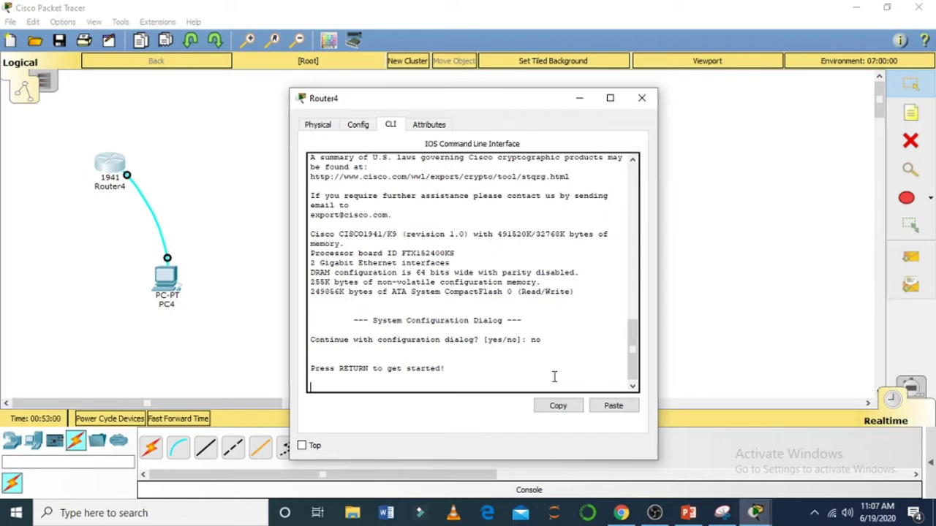
{"action": "key", "text": "Return"}
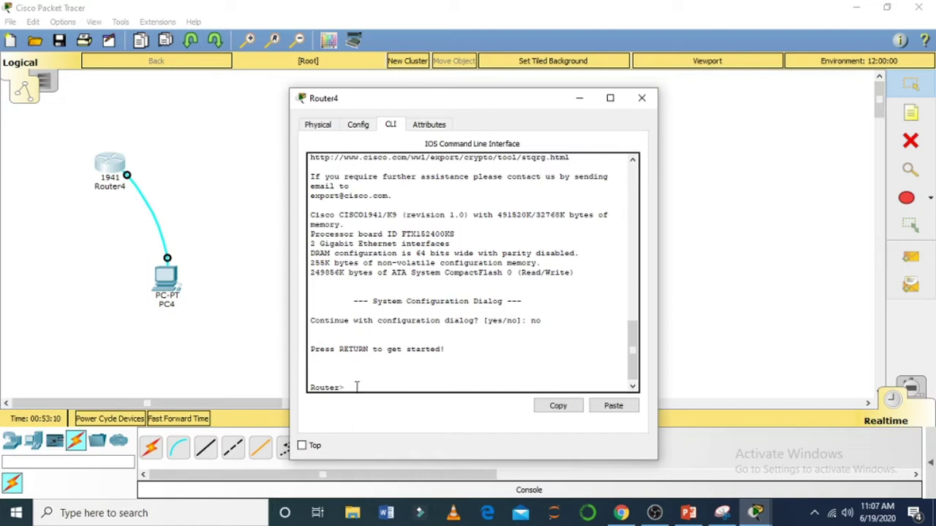
{"action": "left_click_drag", "start_coordinate": [355, 386], "coordinate": [310, 388]}
{"action": "left_click", "coordinate": [647, 99]}
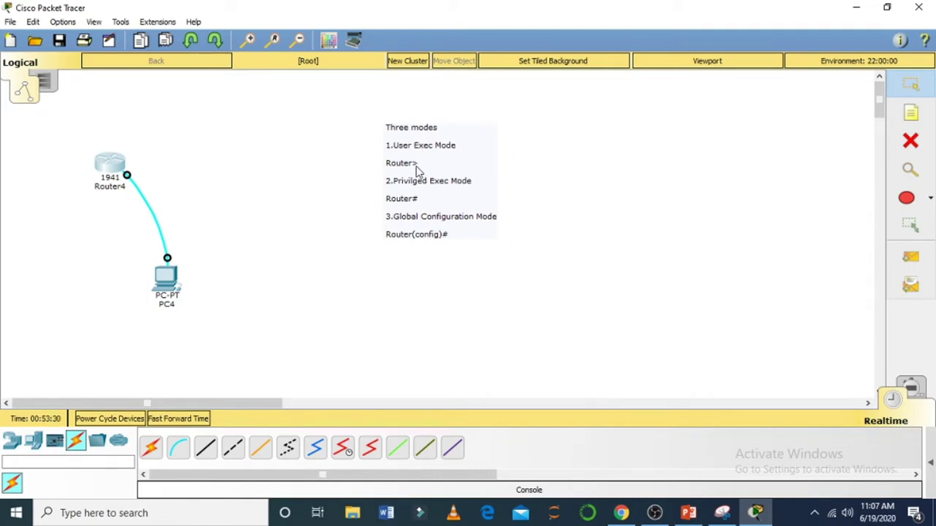
- Nudge the Three modes note slightly left and finish editing it
{"action": "mouse_move", "coordinate": [416, 167]}
{"action": "left_mouse_down"}
{"action": "mouse_move", "coordinate": [391, 168]}
{"action": "mouse_move", "coordinate": [404, 169]}
{"action": "left_mouse_up"}
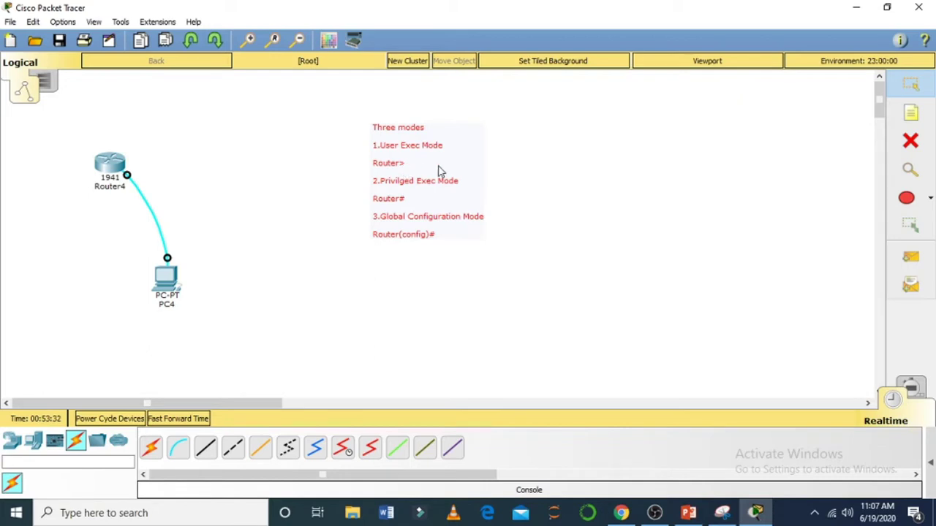
{"action": "double_click", "coordinate": [441, 166]}
{"action": "double_click", "coordinate": [381, 164]}
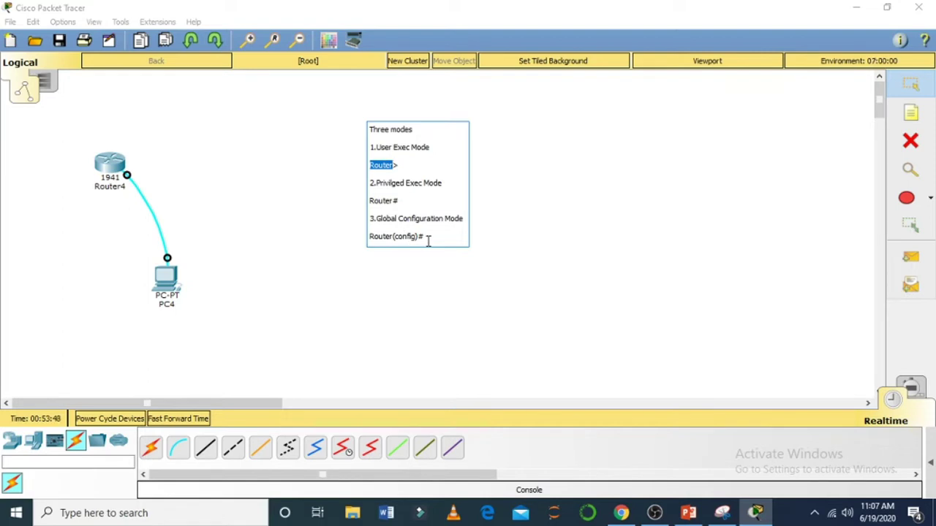
{"action": "left_click", "coordinate": [431, 190]}
{"action": "left_click", "coordinate": [539, 194]}
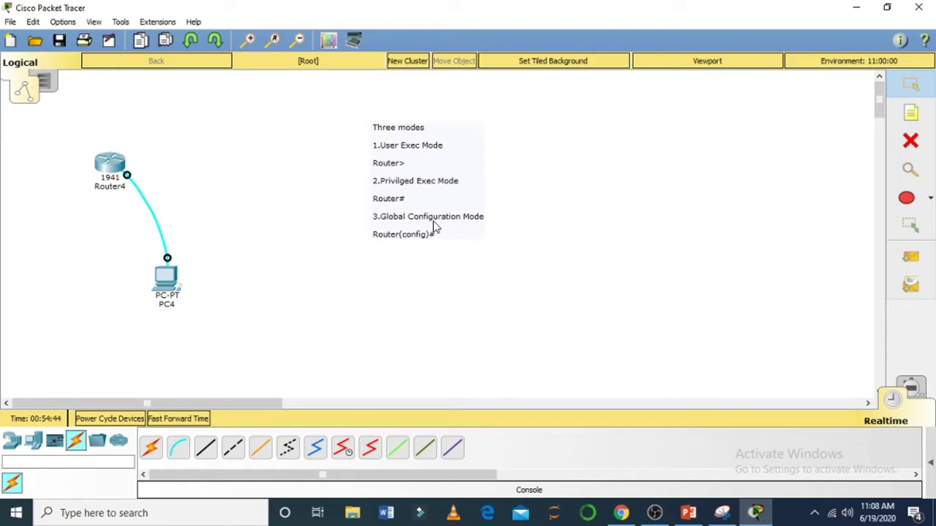
- In Router4's CLI, enter privileged exec with enable, then global configuration with config t
{"action": "left_click", "coordinate": [113, 168]}
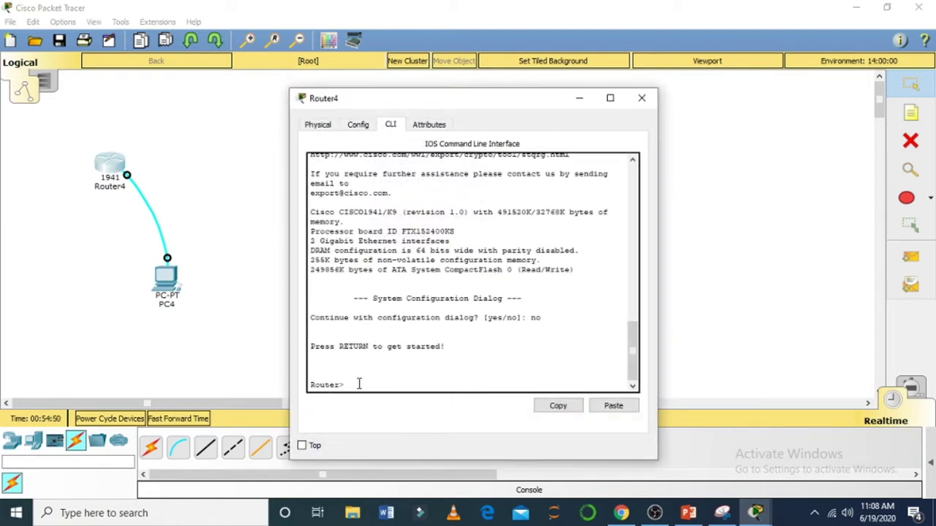
{"action": "left_click_drag", "start_coordinate": [362, 384], "coordinate": [310, 387]}
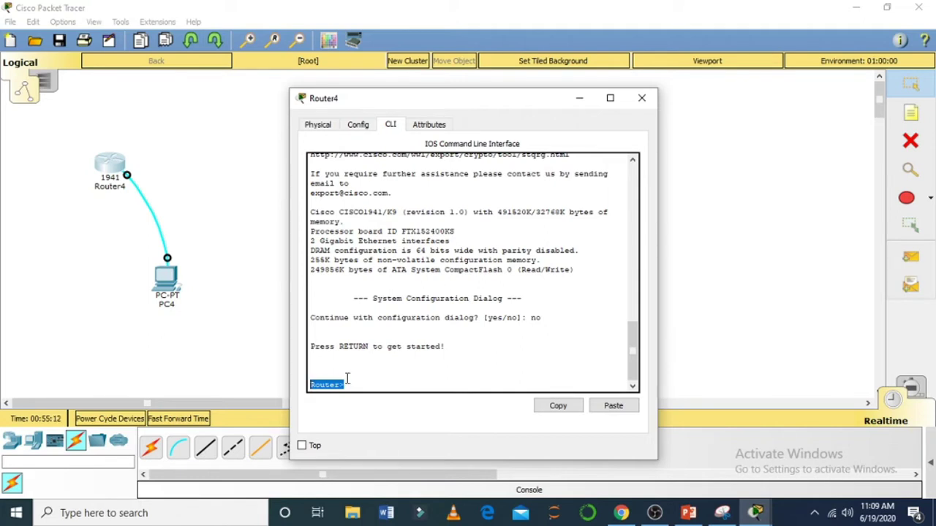
{"action": "left_click", "coordinate": [384, 386]}
{"action": "type", "text": "enable"}
{"action": "key", "text": "Return"}
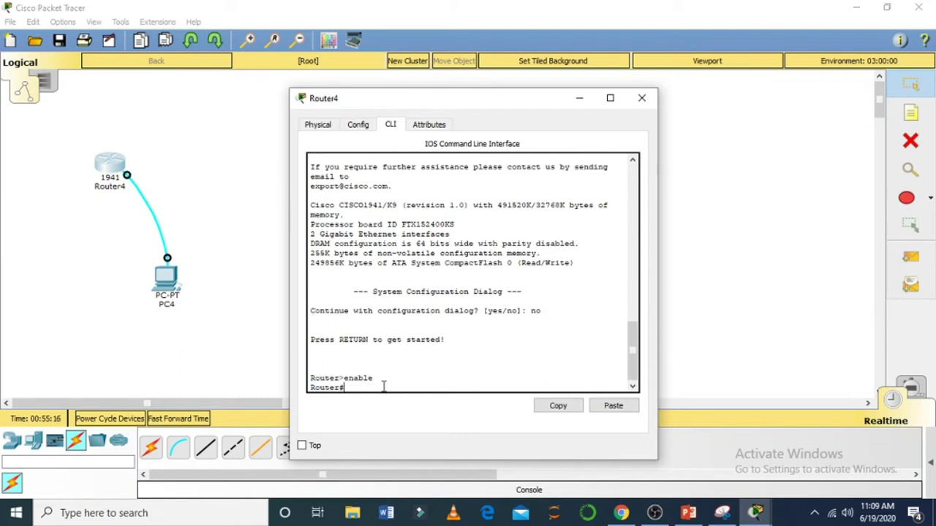
{"action": "left_click_drag", "start_coordinate": [351, 386], "coordinate": [303, 386]}
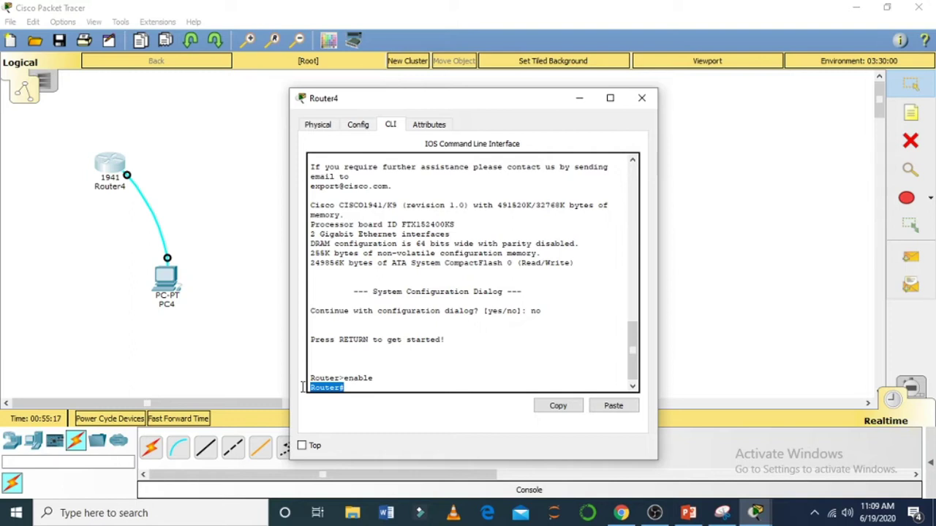
{"action": "left_click", "coordinate": [364, 393]}
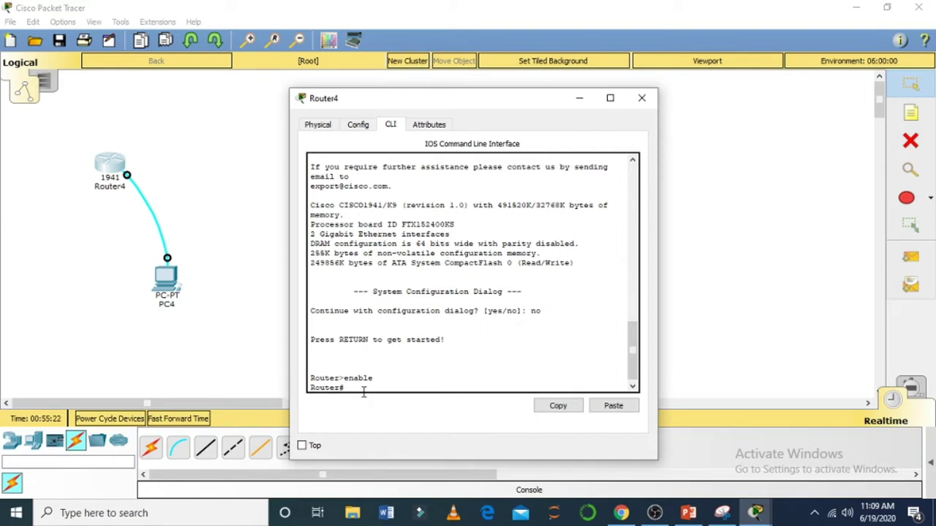
{"action": "type", "text": "config t"}
{"action": "key", "text": "Return"}
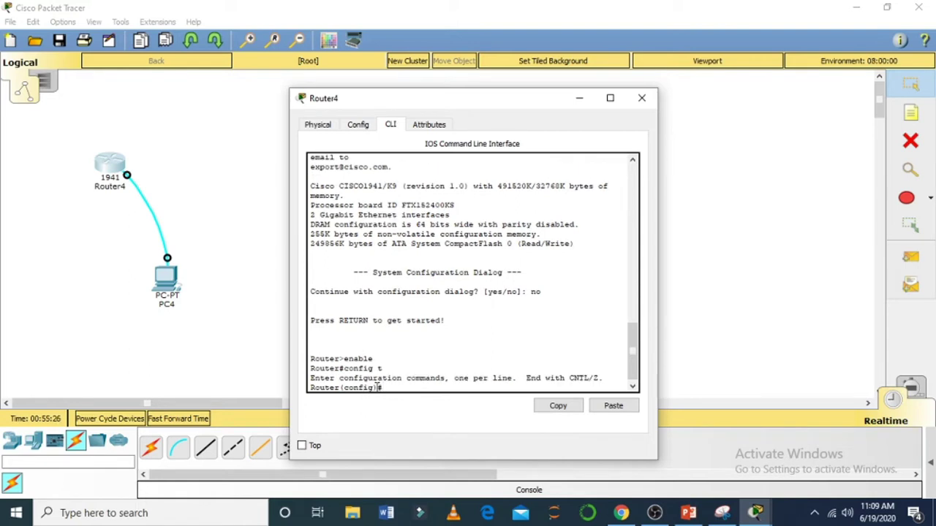
{"action": "left_click_drag", "start_coordinate": [382, 387], "coordinate": [307, 389]}
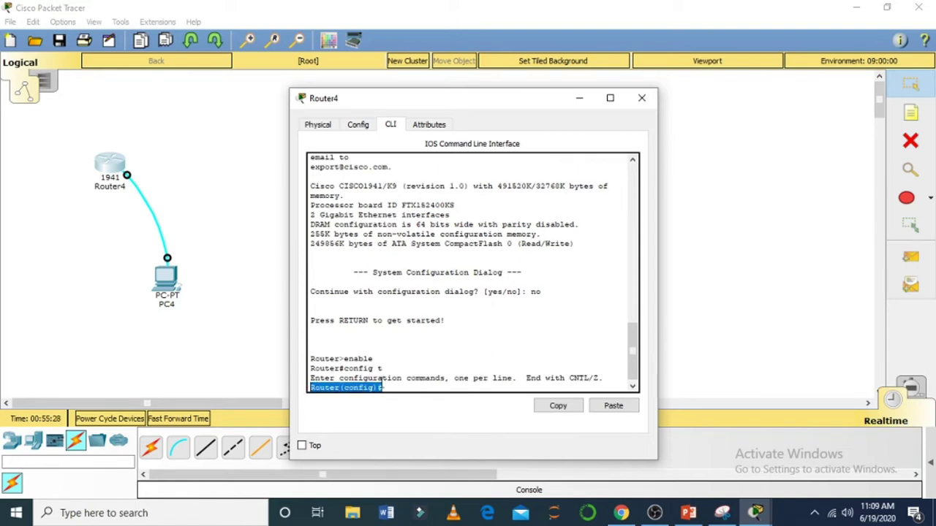
{"action": "left_click", "coordinate": [405, 387]}
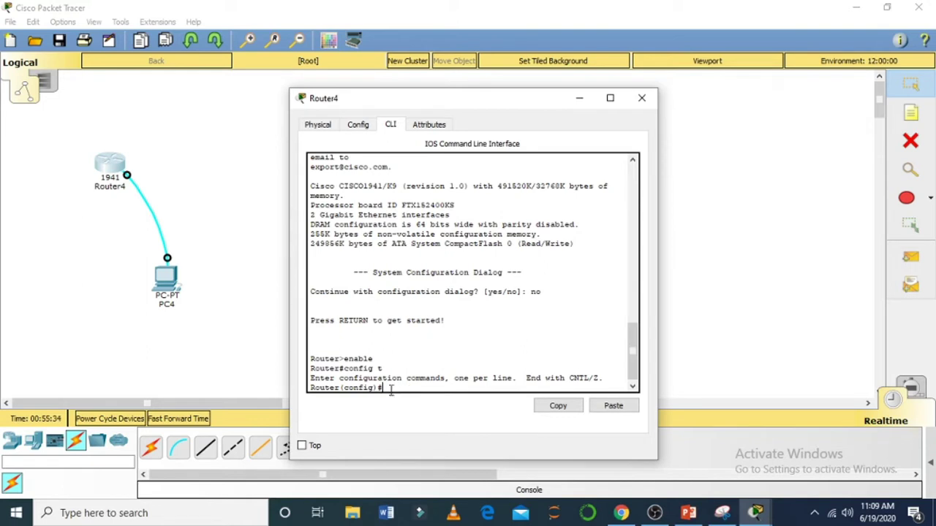
- Set the hostname to huawei and exit back to the huawei# prompt
{"action": "left_click_drag", "start_coordinate": [340, 388], "coordinate": [309, 396]}
{"action": "left_click", "coordinate": [394, 388]}
{"action": "type", "text": "hostname huawei"}
{"action": "key", "text": "Return"}
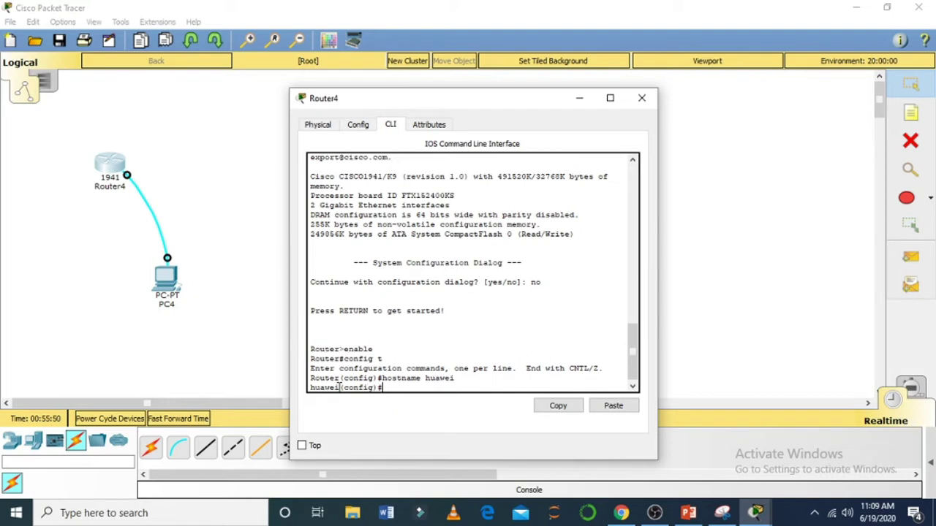
{"action": "left_click_drag", "start_coordinate": [340, 388], "coordinate": [308, 390]}
{"action": "type", "text": "exit"}
{"action": "key", "text": "Return"}
- End the session, then re-enter privileged exec and global configuration mode with en and config t
{"action": "type", "text": "exit"}
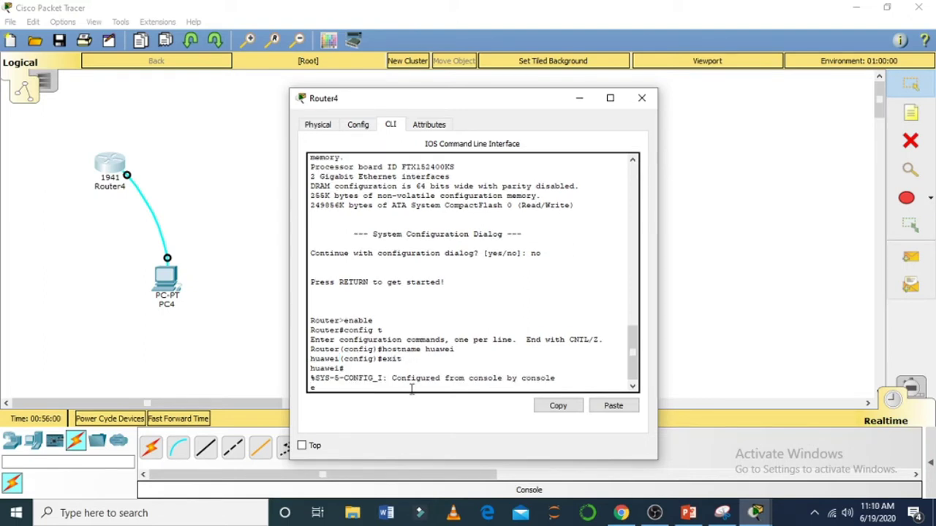
{"action": "key", "text": "Return"}
{"action": "key", "text": "Return"}
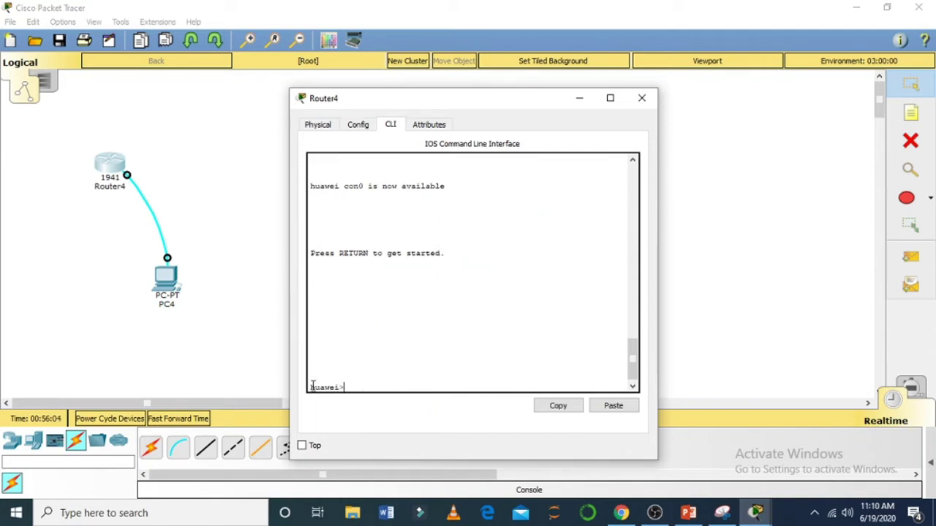
{"action": "triple_click", "coordinate": [344, 387]}
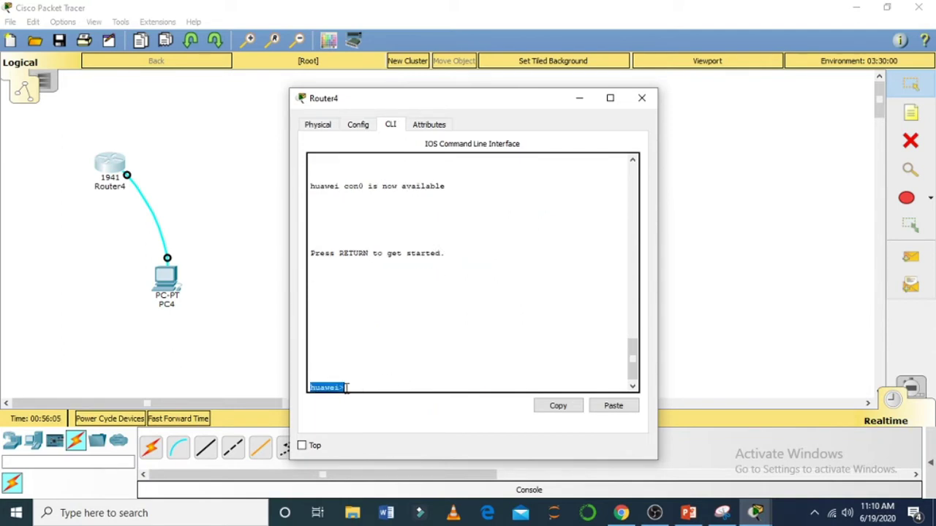
{"action": "left_click", "coordinate": [315, 359]}
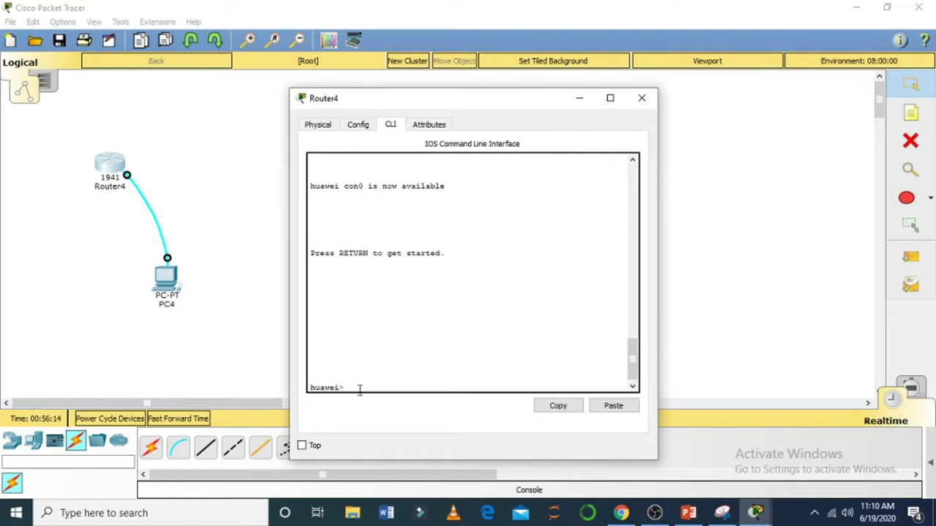
{"action": "type", "text": "en"}
{"action": "key", "text": "Return"}
{"action": "type", "text": "c"}
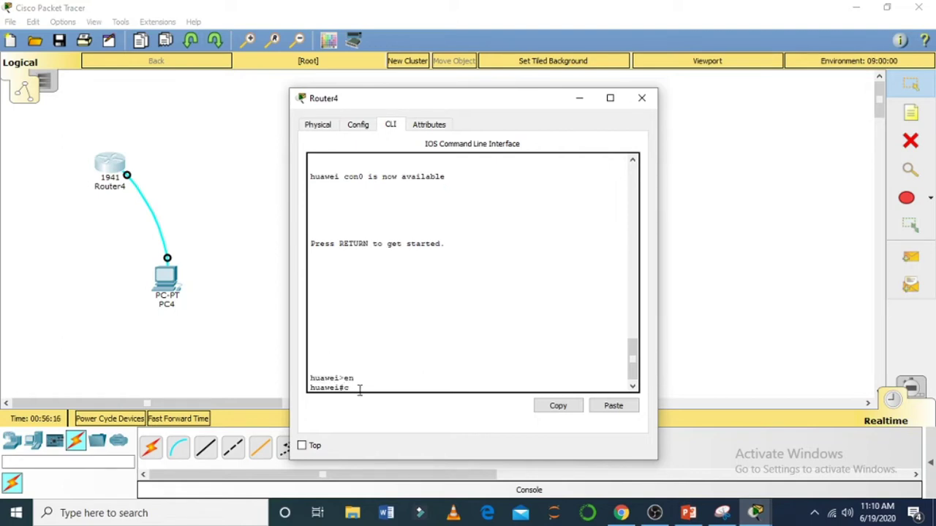
{"action": "type", "text": "onfig t"}
{"action": "key", "text": "Return"}
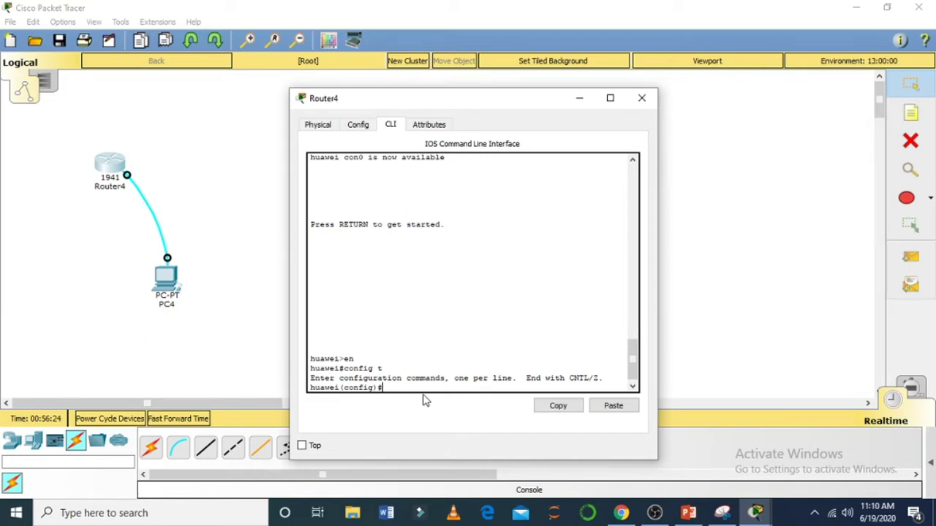
- On line con 0, set a console password and enable login
{"action": "type", "text": "line con 0"}
{"action": "key", "text": "Return"}
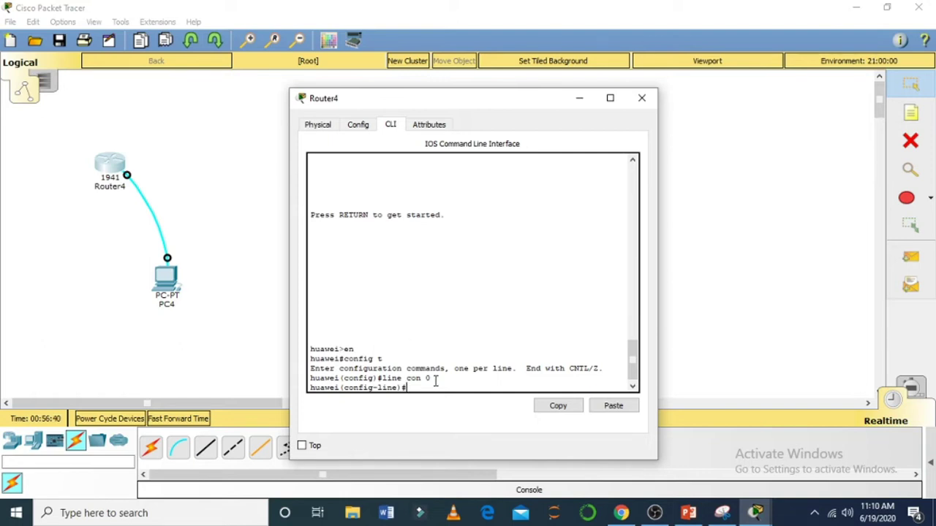
{"action": "type", "text": "password huawei1"}
{"action": "key", "text": "Return"}
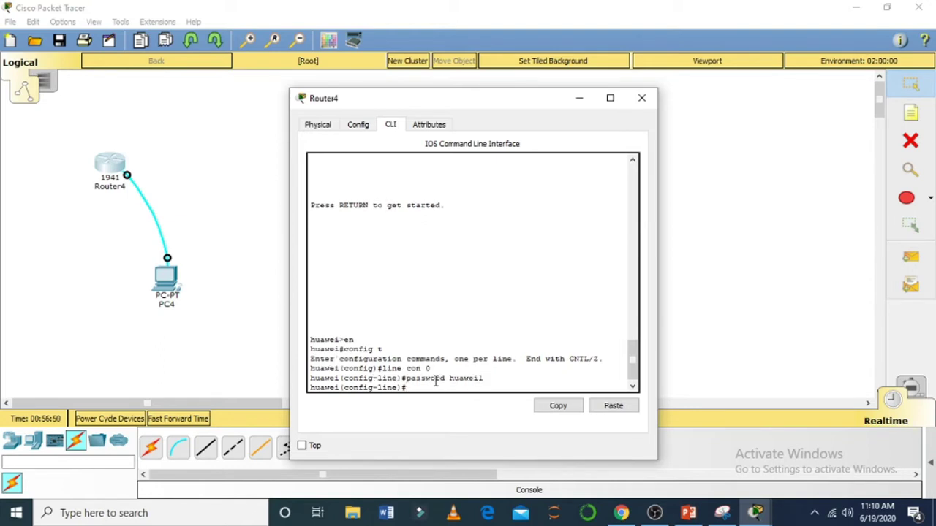
{"action": "type", "text": "logi"}
{"action": "type", "text": "n"}
{"action": "key", "text": "Return"}
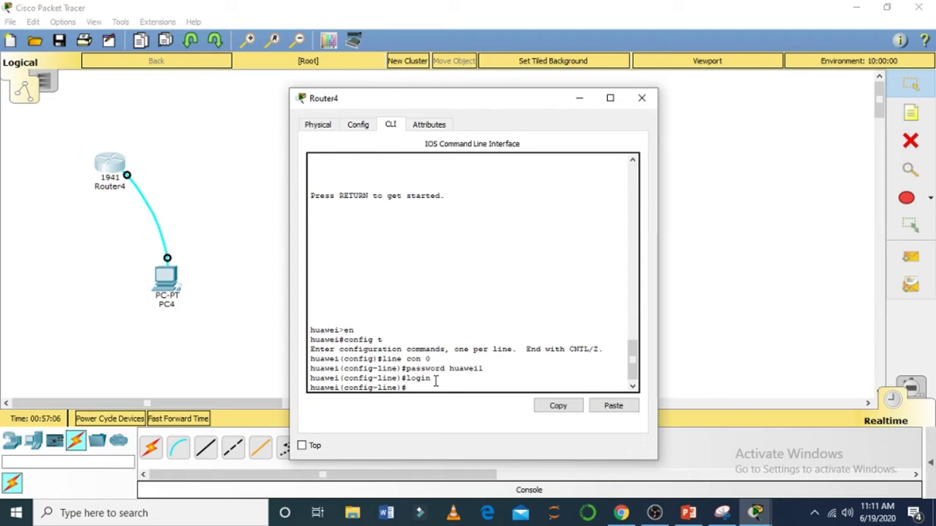
- Exit line and global configuration, then end the console session to test the login
{"action": "type", "text": "exit"}
{"action": "key", "text": "Return"}
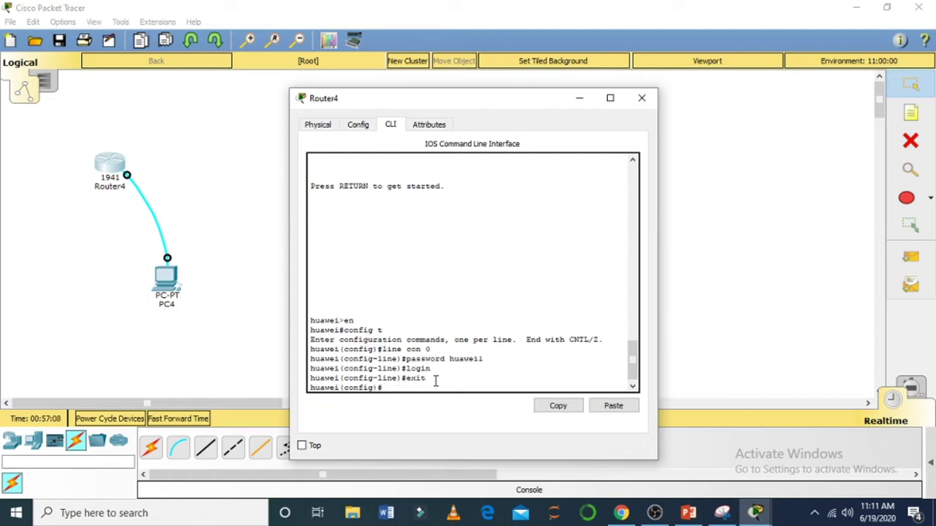
{"action": "type", "text": "exit"}
{"action": "key", "text": "Return"}
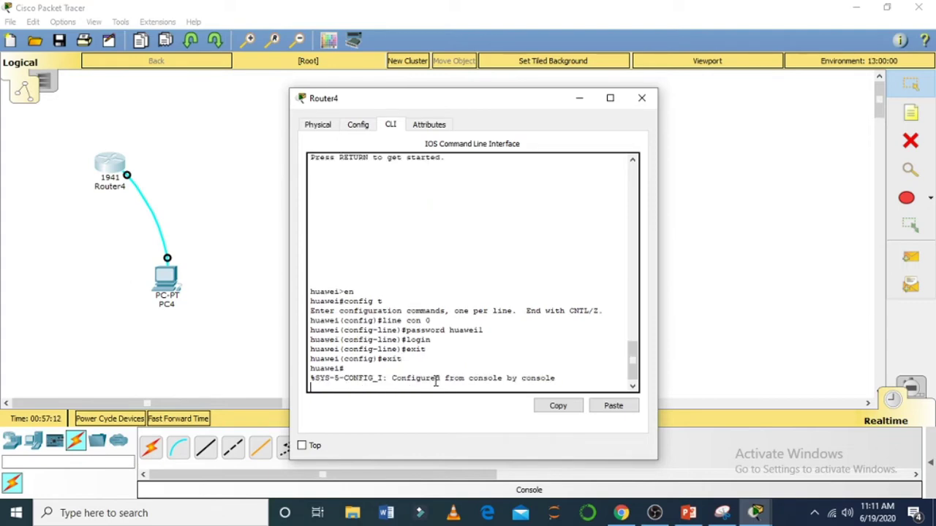
{"action": "type", "text": "e"}
{"action": "key", "text": "Return"}
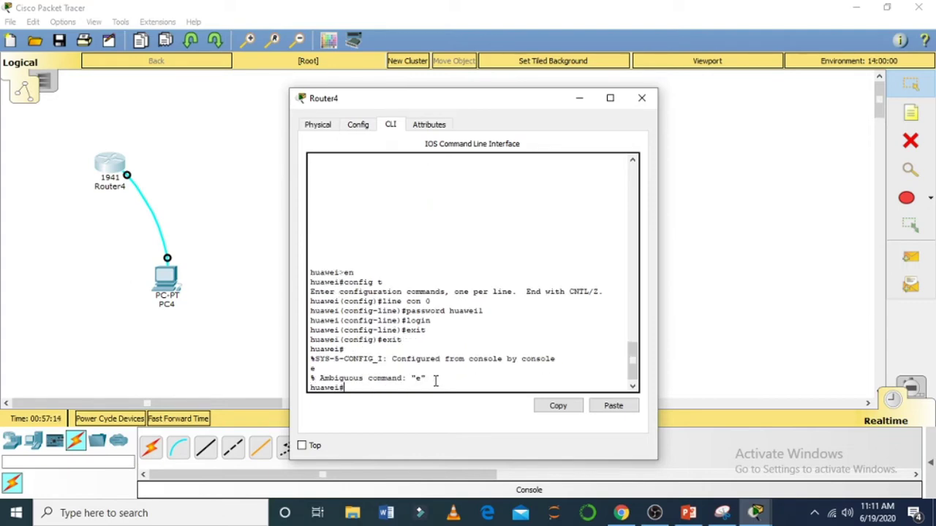
{"action": "type", "text": "exit"}
{"action": "key", "text": "Return"}
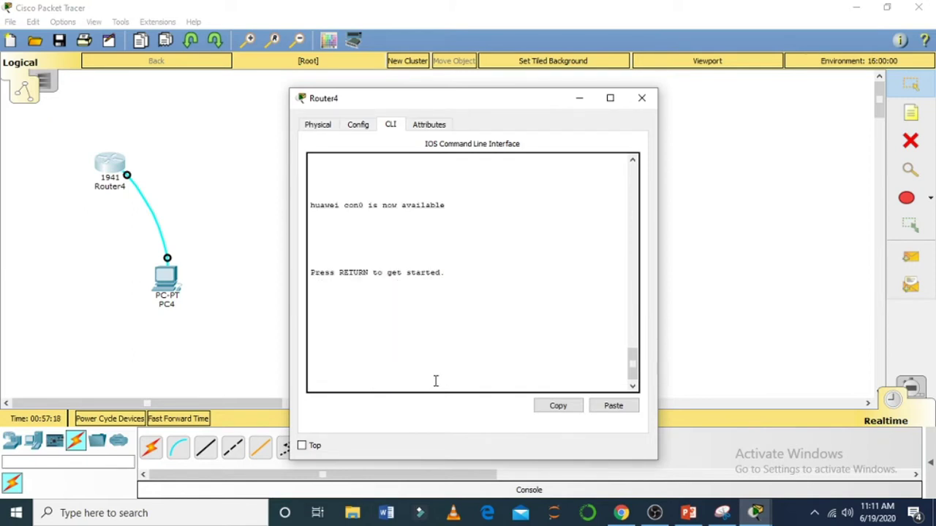
- Log in at the console with the line password and reach huawei# with en
{"action": "key", "text": "Return"}
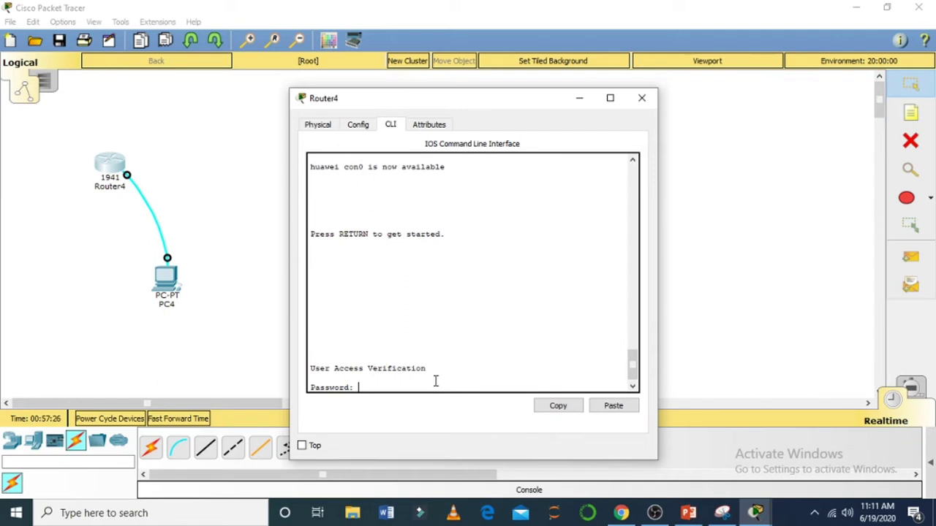
{"action": "key", "text": "Return"}
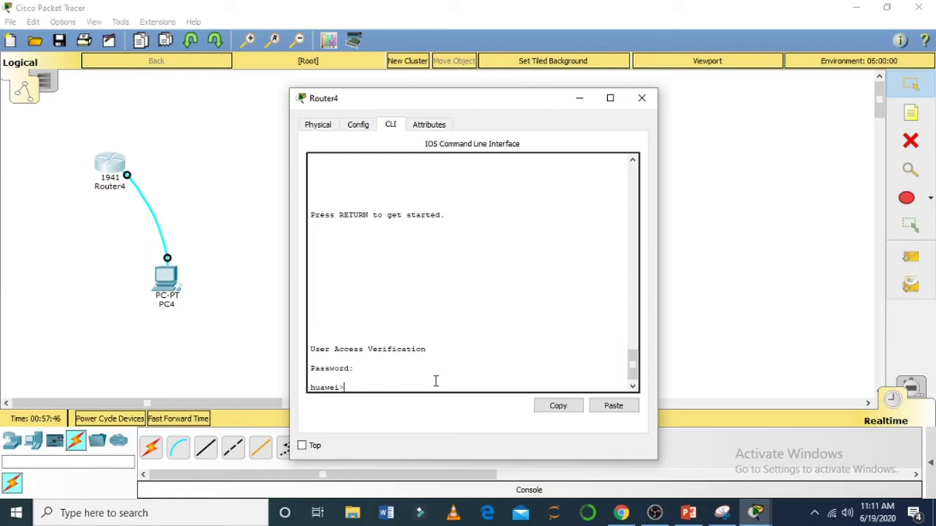
{"action": "type", "text": "en"}
{"action": "key", "text": "Return"}
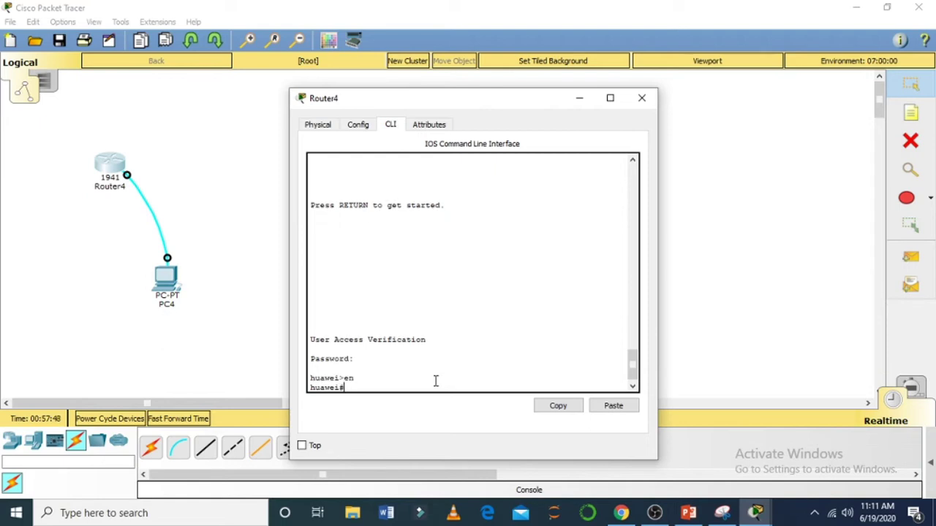
{"action": "type", "text": "config t"}
- In config mode, create a local username with a password and set login local on line con 0
{"action": "key", "text": "Return"}
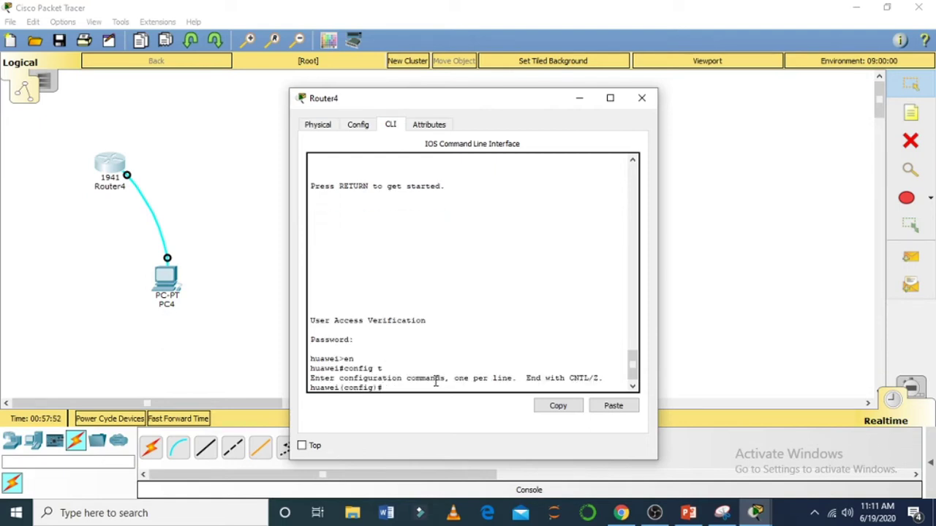
{"action": "type", "text": "username huawei "}
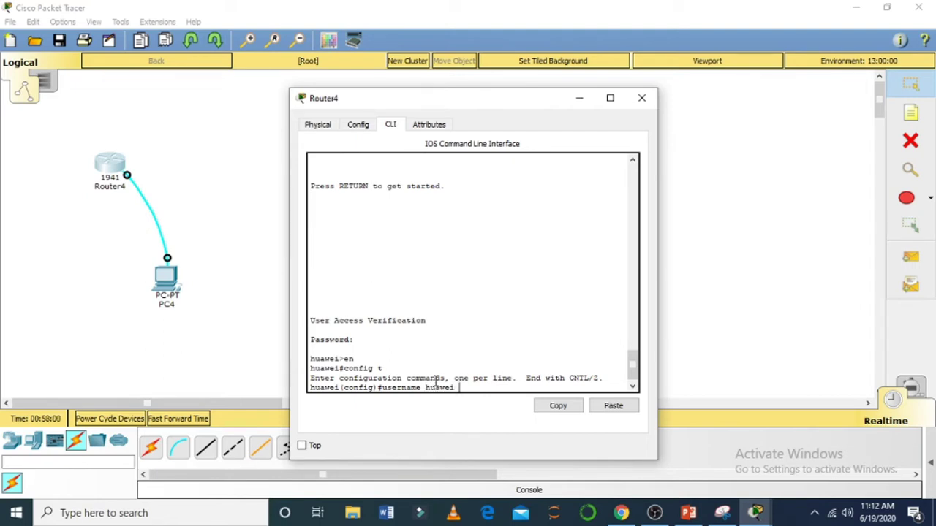
{"action": "type", "text": "password huawei1"}
{"action": "key", "text": "Return"}
{"action": "type", "text": "li"}
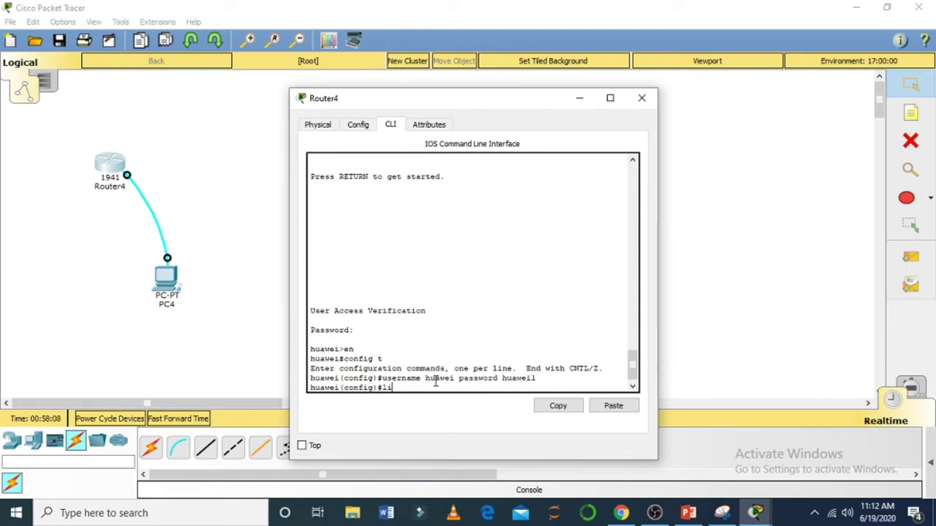
{"action": "type", "text": "ne con 0"}
{"action": "key", "text": "Return"}
{"action": "type", "text": "l"}
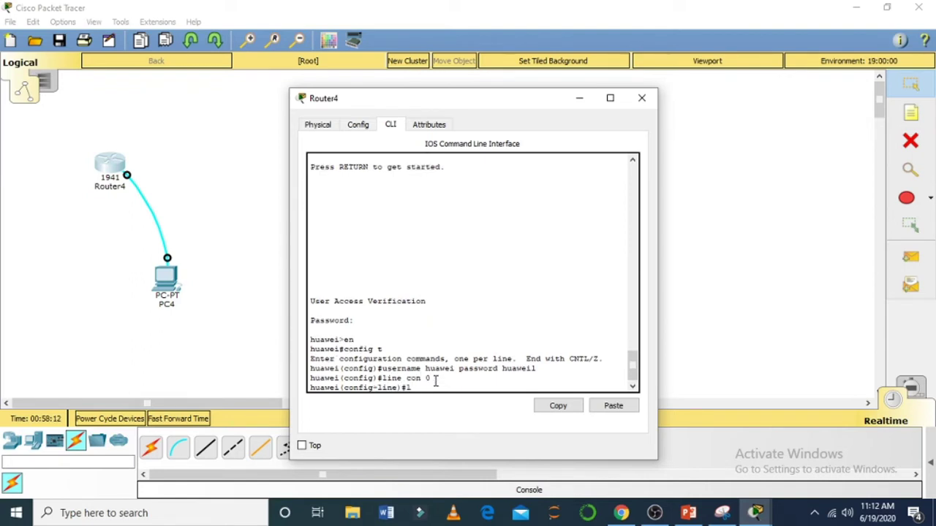
{"action": "type", "text": "ogin local"}
{"action": "key", "text": "Return"}
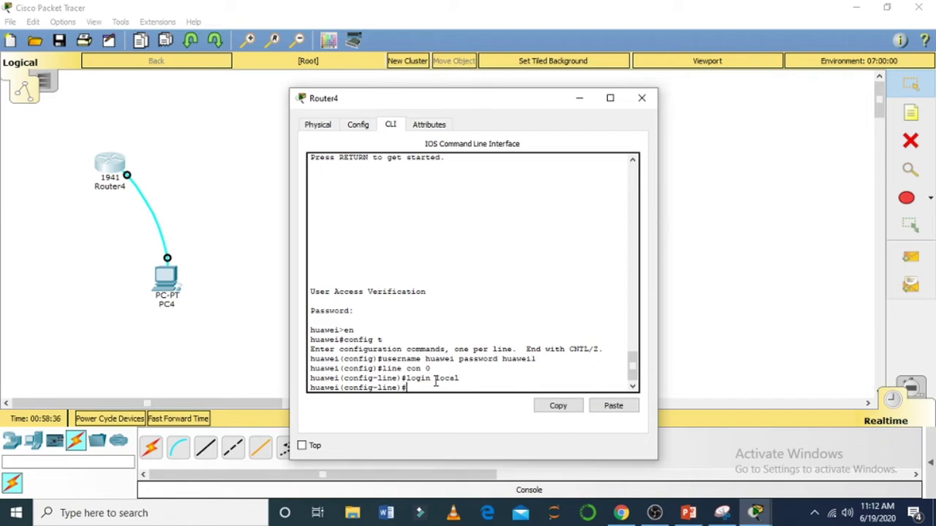
- Exit line config, global config and the console session to test the new login
{"action": "type", "text": "exit"}
{"action": "key", "text": "Return"}
{"action": "type", "text": "exit"}
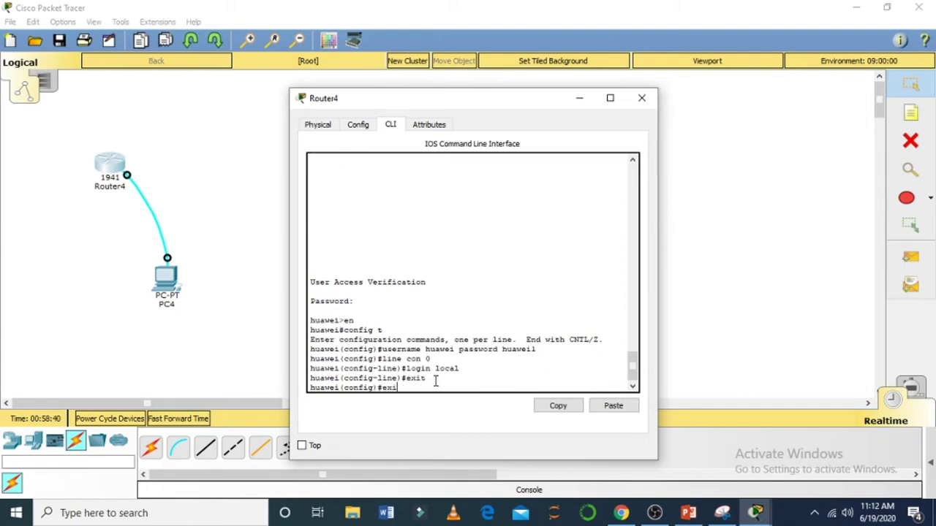
{"action": "key", "text": "Return"}
{"action": "type", "text": "exit"}
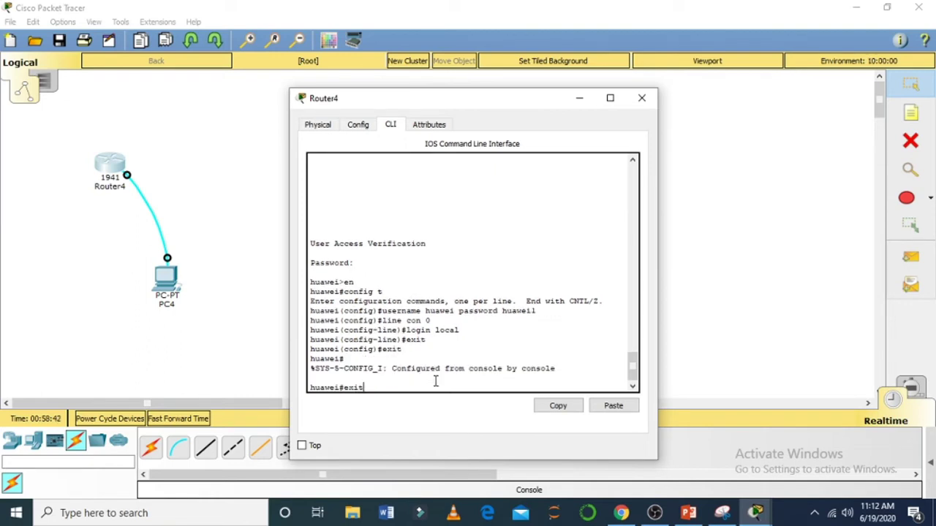
{"action": "key", "text": "Return"}
{"action": "key", "text": "Return"}
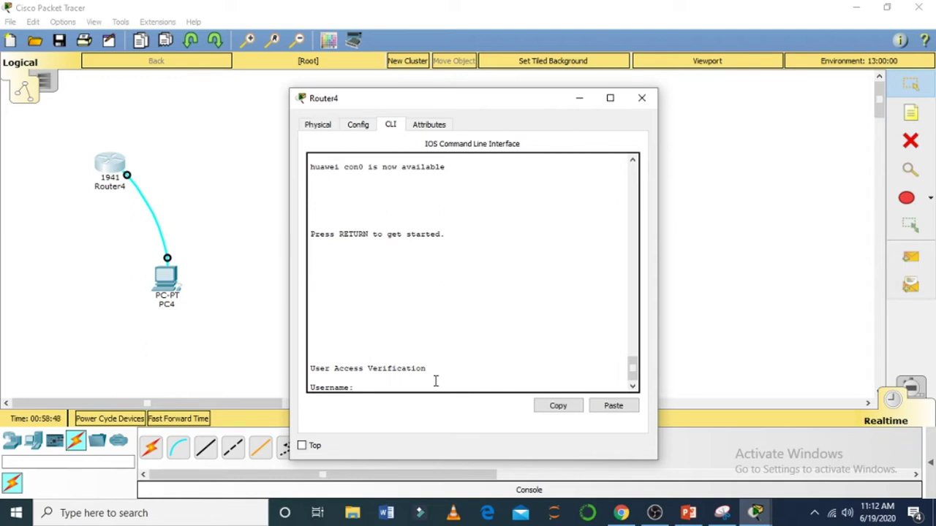
- Log in with the local username and password, then reach huawei# with en
{"action": "type", "text": "huawei"}
{"action": "key", "text": "Return"}
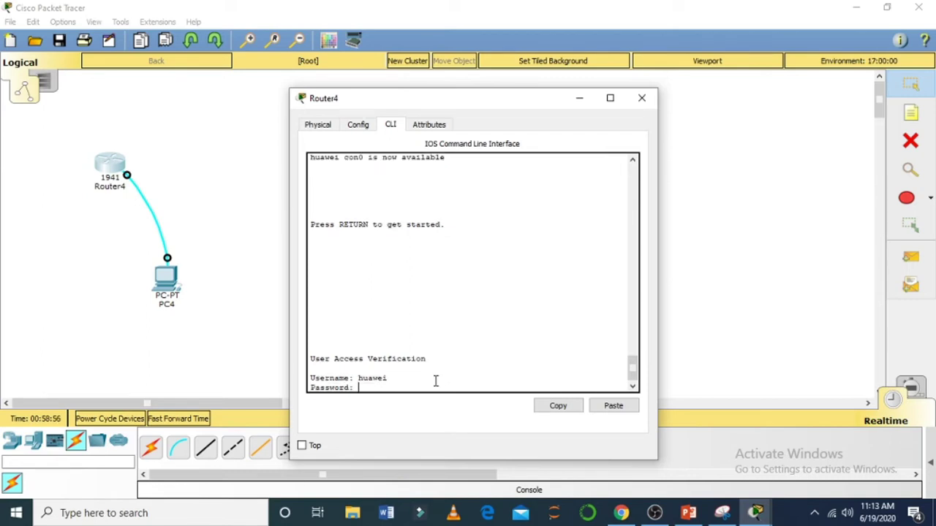
{"action": "key", "text": "Return"}
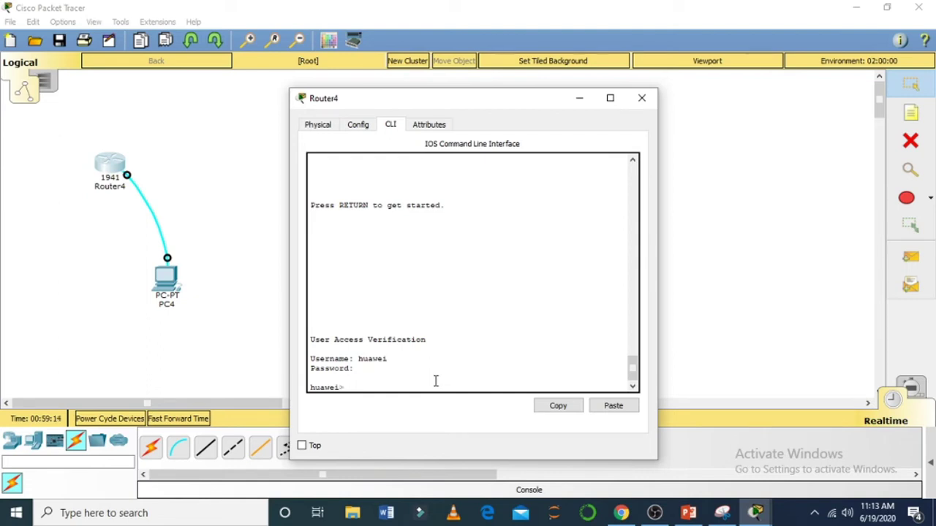
{"action": "type", "text": "en"}
{"action": "key", "text": "Return"}
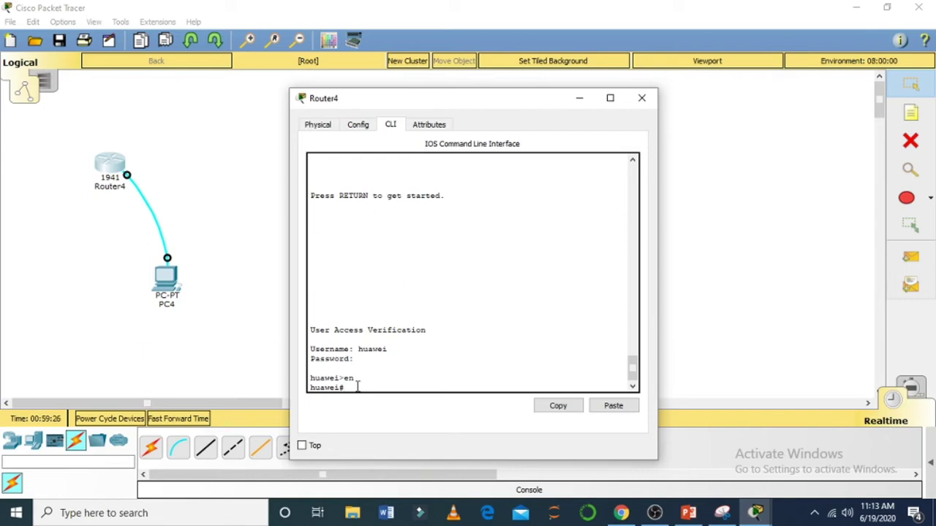
- In global configuration, set an enable password on the router
{"action": "type", "text": "config t"}
{"action": "key", "text": "Return"}
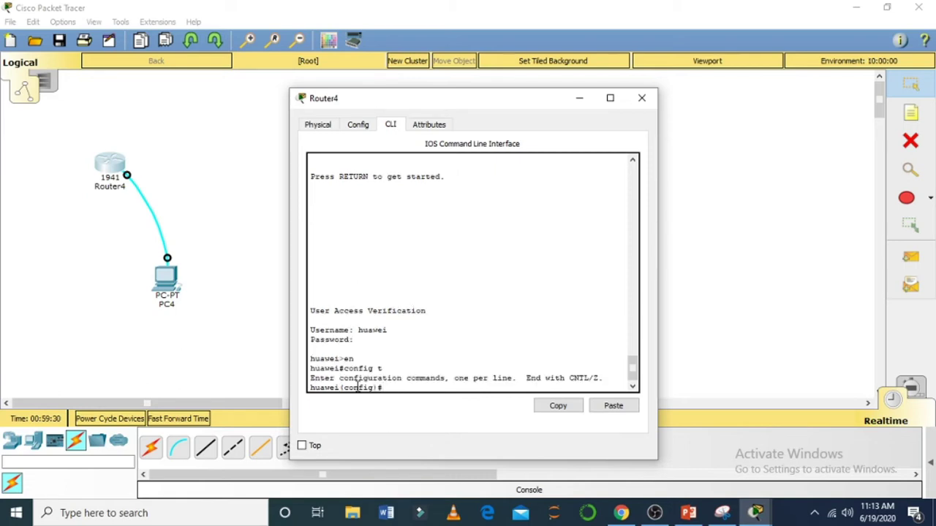
{"action": "type", "text": "enable password cisco"}
{"action": "key", "text": "Return"}
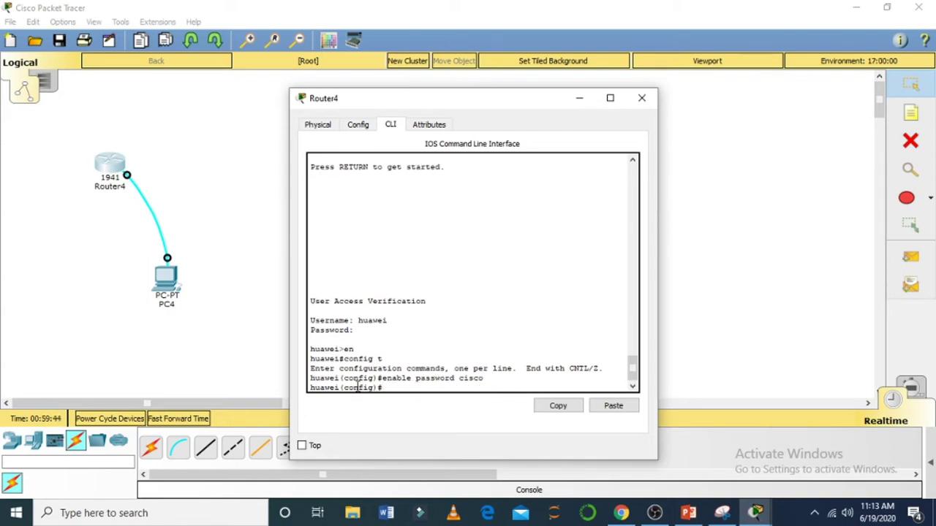
- Exit configuration, log out, and log back in with the local username and password
{"action": "type", "text": "exit"}
{"action": "key", "text": "Return"}
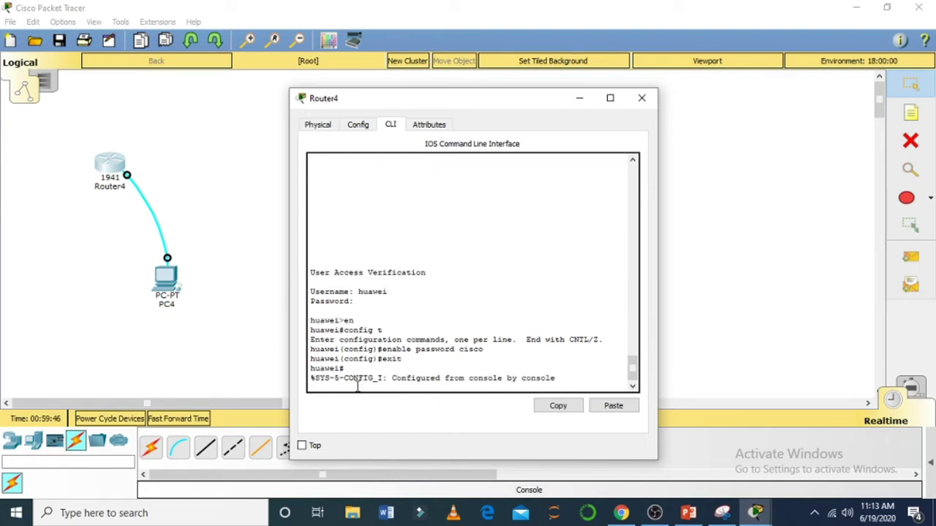
{"action": "type", "text": "exit"}
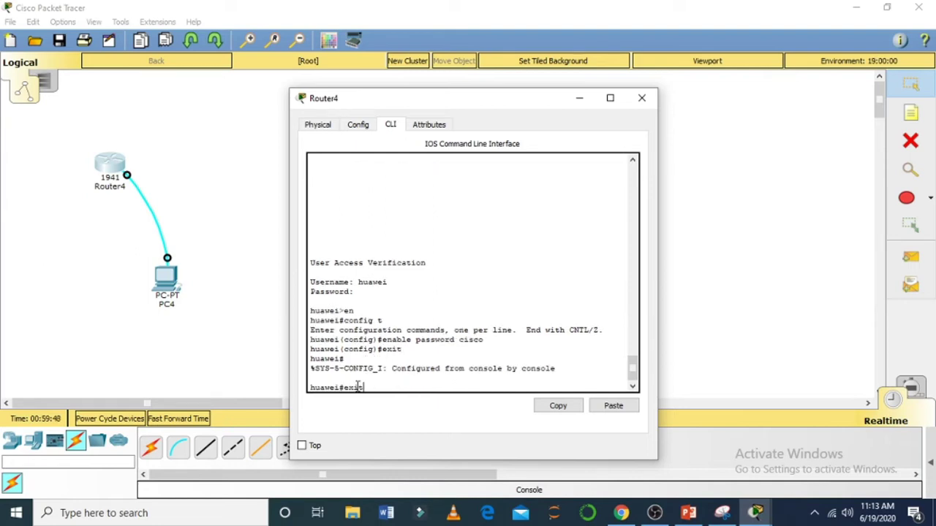
{"action": "key", "text": "Return"}
{"action": "key", "text": "Return"}
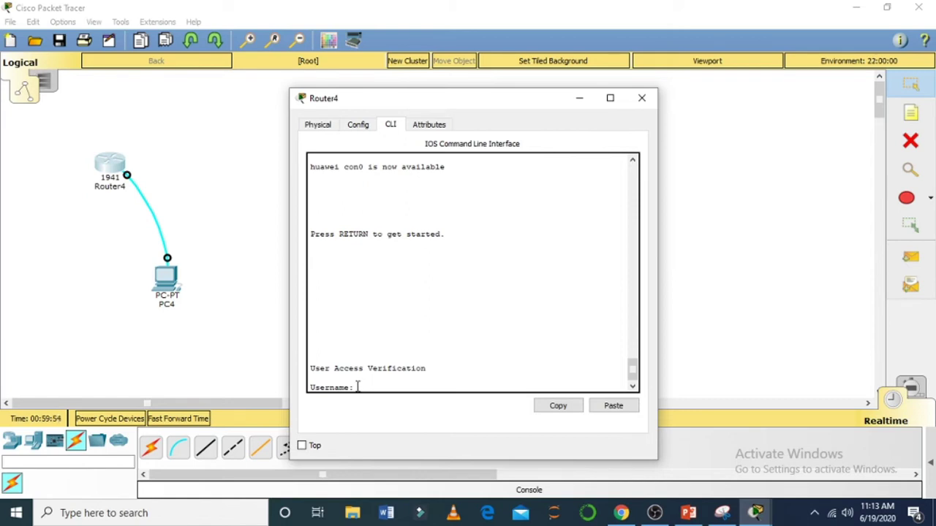
{"action": "type", "text": "huawei"}
{"action": "key", "text": "Return"}
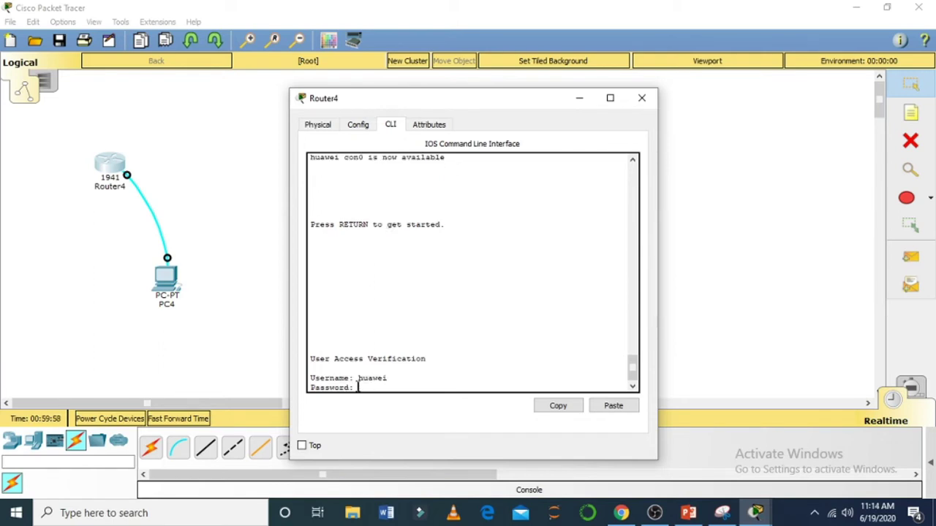
{"action": "key", "text": "Return"}
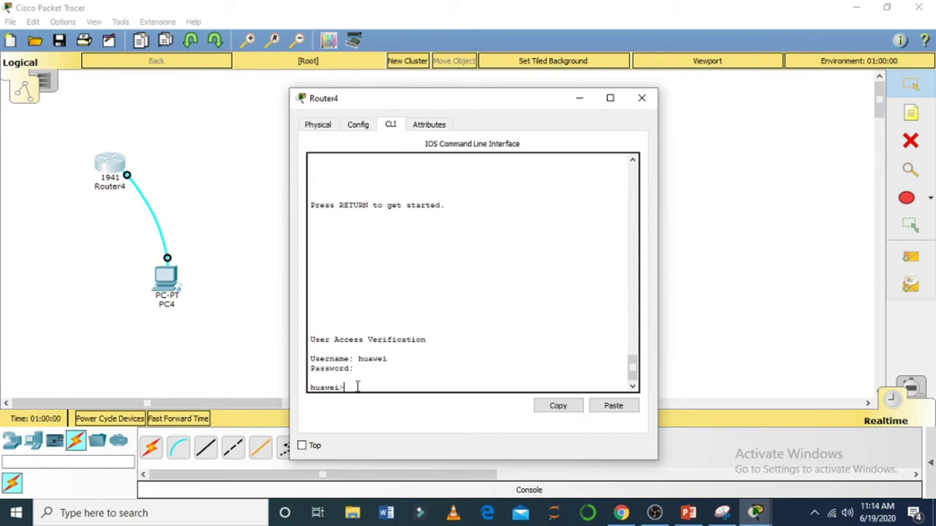
- Enter privileged mode with the enable password and run show running-config
{"action": "type", "text": "en"}
{"action": "key", "text": "Return"}
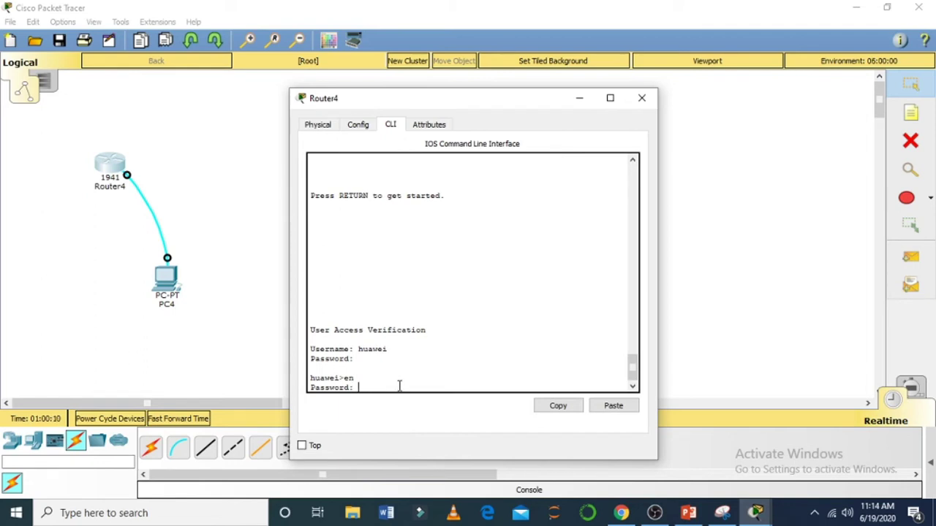
{"action": "key", "text": "Return"}
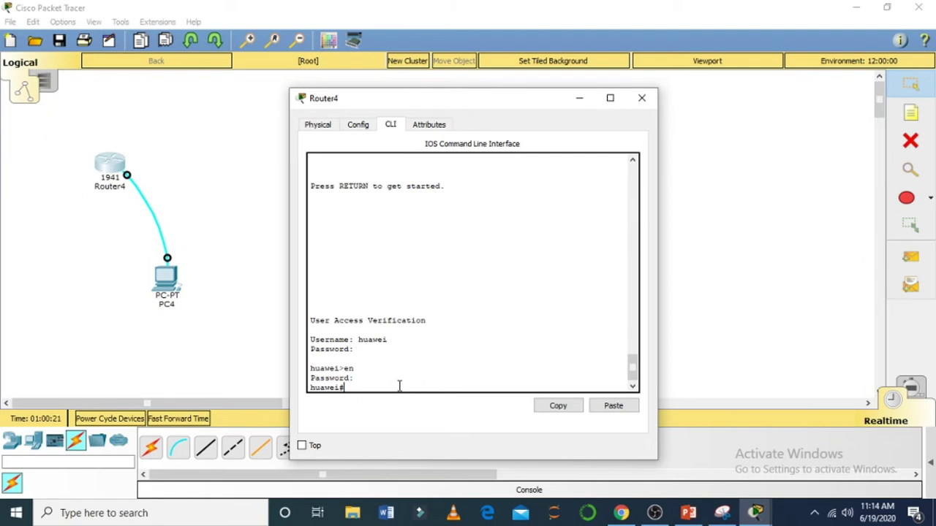
{"action": "type", "text": "show running-config"}
{"action": "key", "text": "Return"}
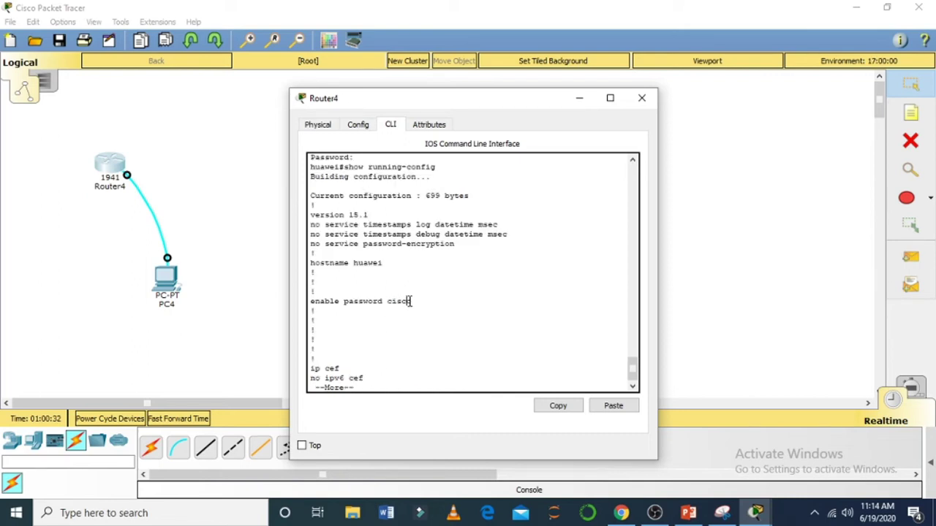
- Highlight the enable password line showing the password stored in plain text
{"action": "left_click_drag", "start_coordinate": [406, 301], "coordinate": [311, 305]}
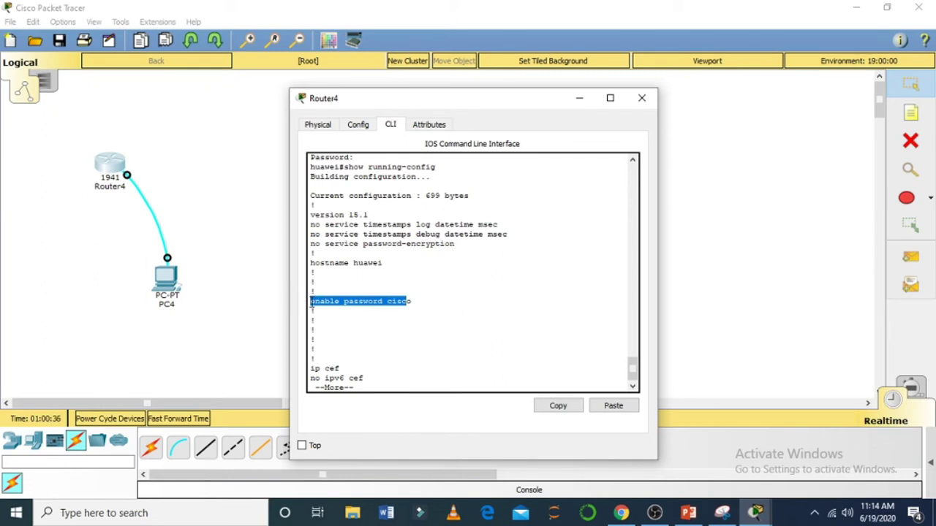
{"action": "left_click", "coordinate": [380, 298]}
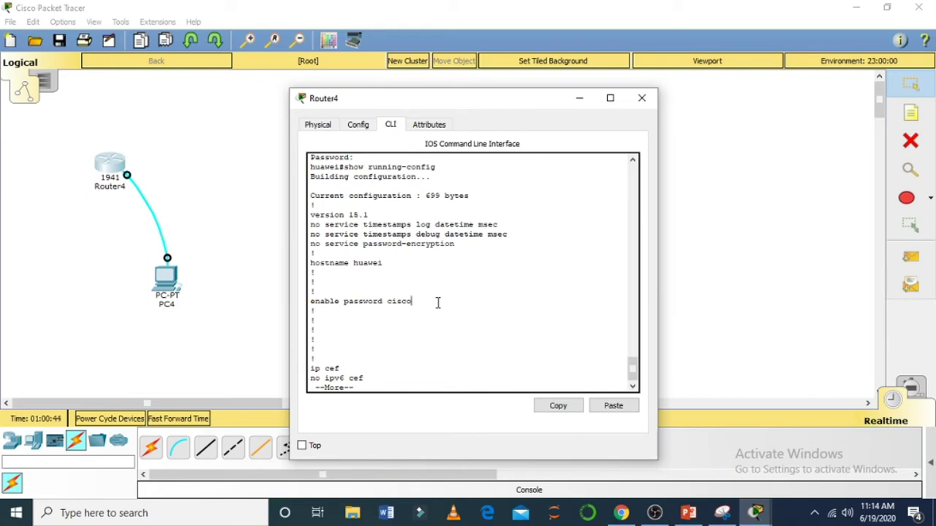
{"action": "left_click_drag", "start_coordinate": [414, 302], "coordinate": [387, 303]}
{"action": "left_click", "coordinate": [393, 391]}
- In global configuration mode, add an enable secret password for the router
{"action": "type", "text": "qconf"}
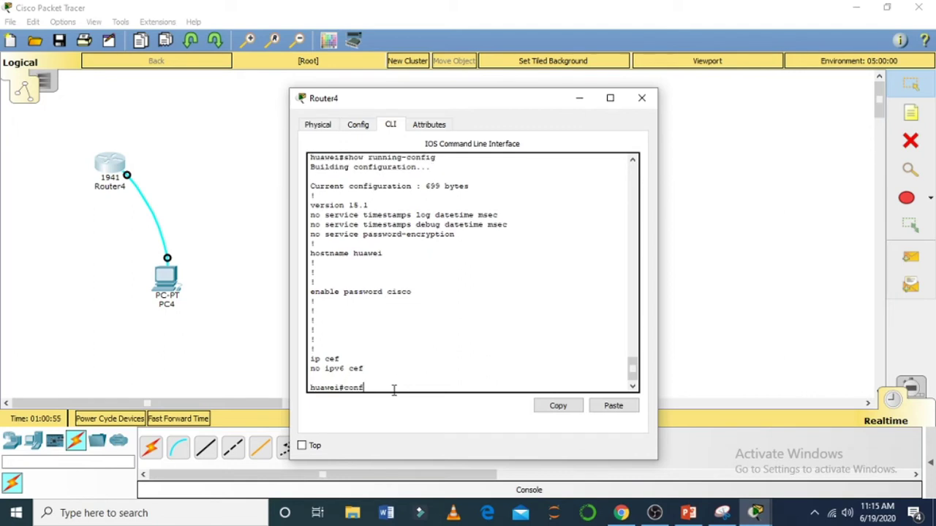
{"action": "type", "text": "ig t"}
{"action": "key", "text": "Return"}
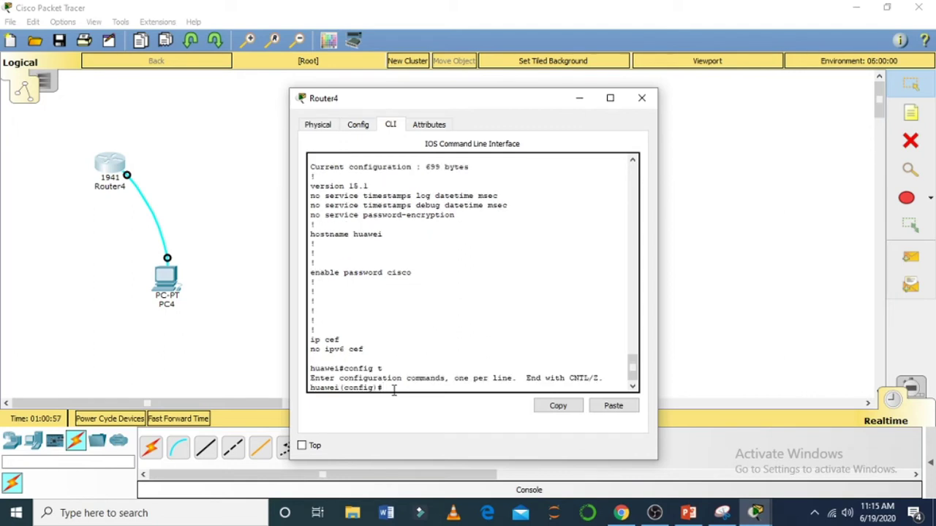
{"action": "type", "text": "enable secret cisc"}
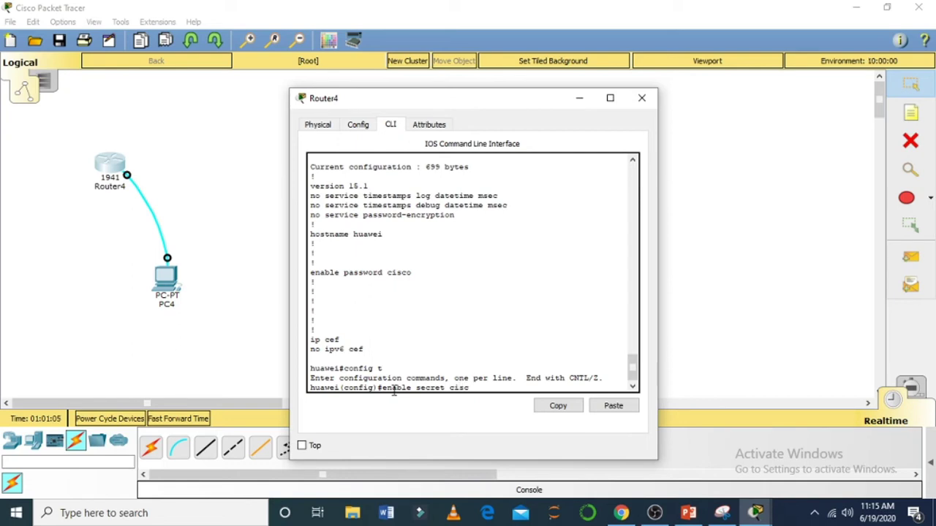
{"action": "type", "text": "olab"}
{"action": "key", "text": "Return"}
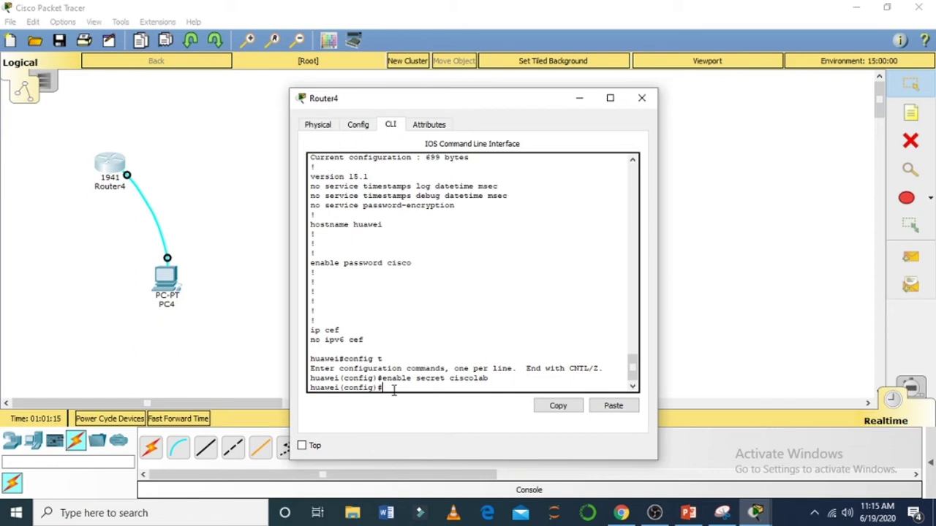
- Leave configuration mode and list the running configuration showing the hashed enable secret
{"action": "type", "text": "exit"}
{"action": "key", "text": "Return"}
{"action": "type", "text": "s"}
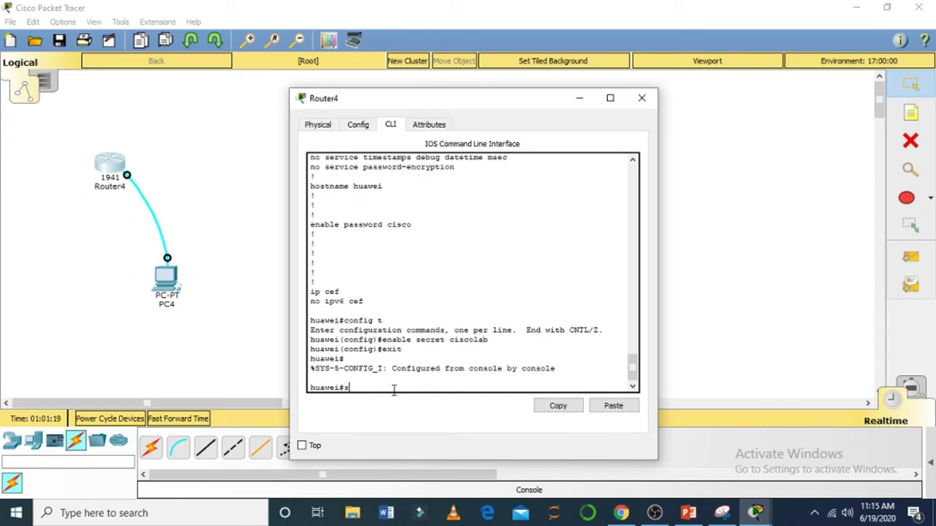
{"action": "type", "text": "how running-config"}
{"action": "key", "text": "Return"}
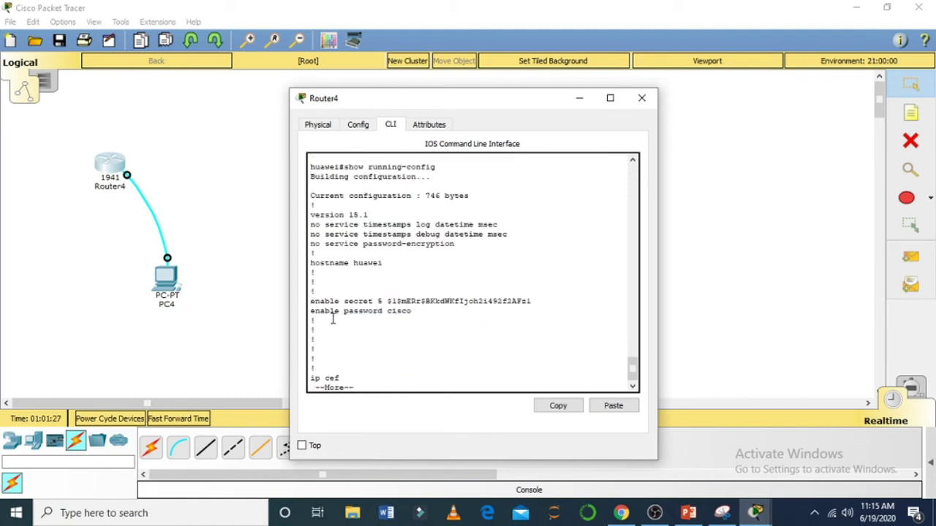
{"action": "left_click_drag", "start_coordinate": [310, 311], "coordinate": [413, 311]}
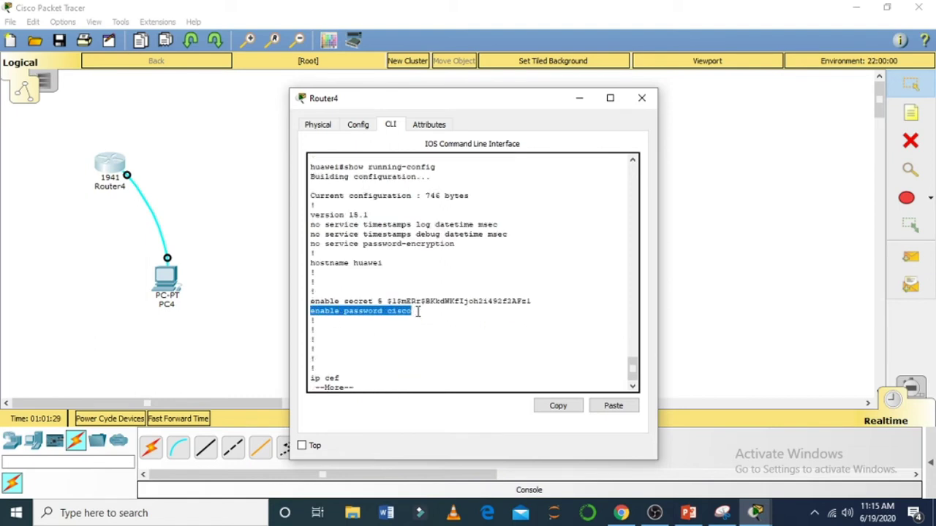
{"action": "left_click", "coordinate": [310, 301]}
{"action": "left_click_drag", "start_coordinate": [310, 301], "coordinate": [553, 302]}
{"action": "left_click", "coordinate": [552, 303]}
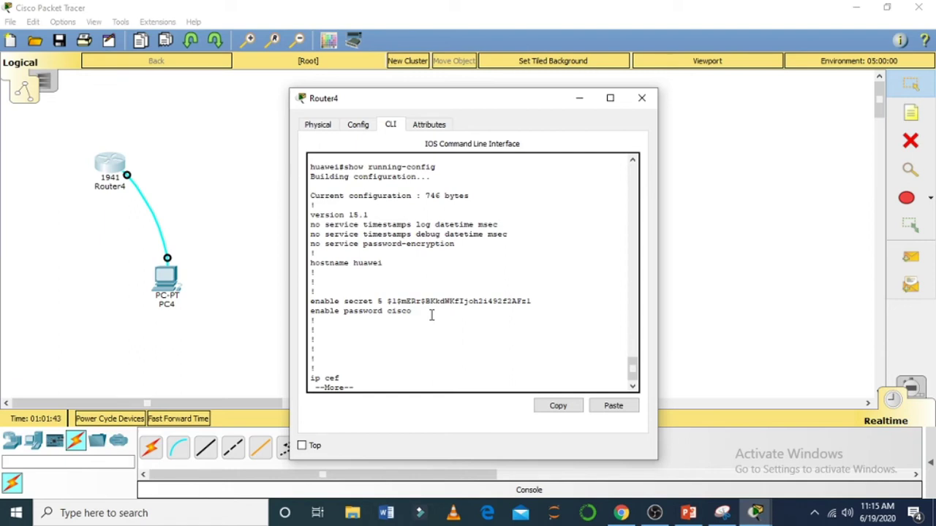
{"action": "left_click_drag", "start_coordinate": [374, 301], "coordinate": [320, 300]}
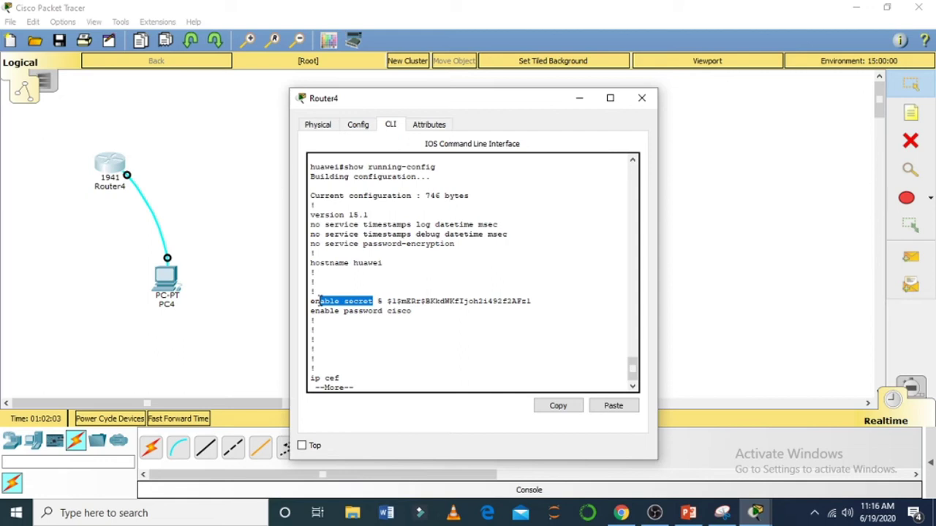
{"action": "left_click", "coordinate": [409, 385]}
- Log out, sign back in as the local user, and enter privileged mode with the enable secret
{"action": "type", "text": "qexi"}
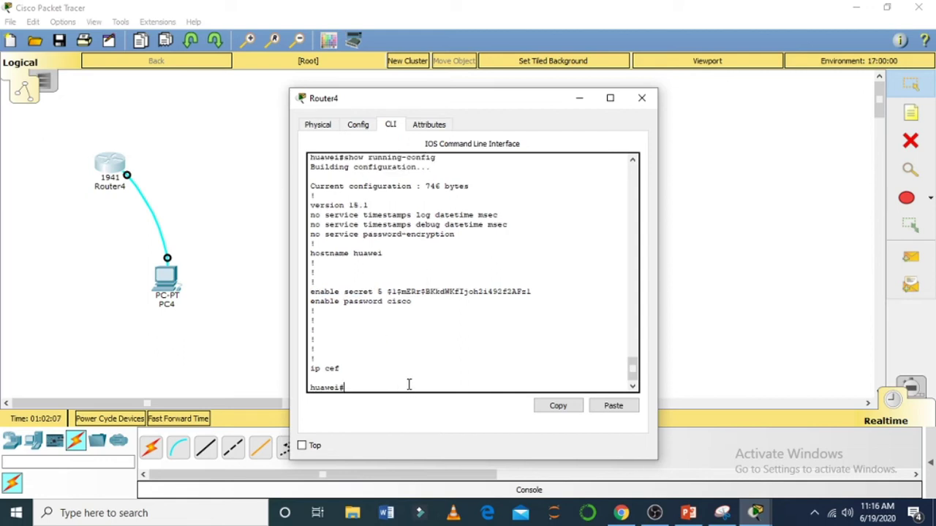
{"action": "type", "text": "t"}
{"action": "key", "text": "Return"}
{"action": "key", "text": "Return"}
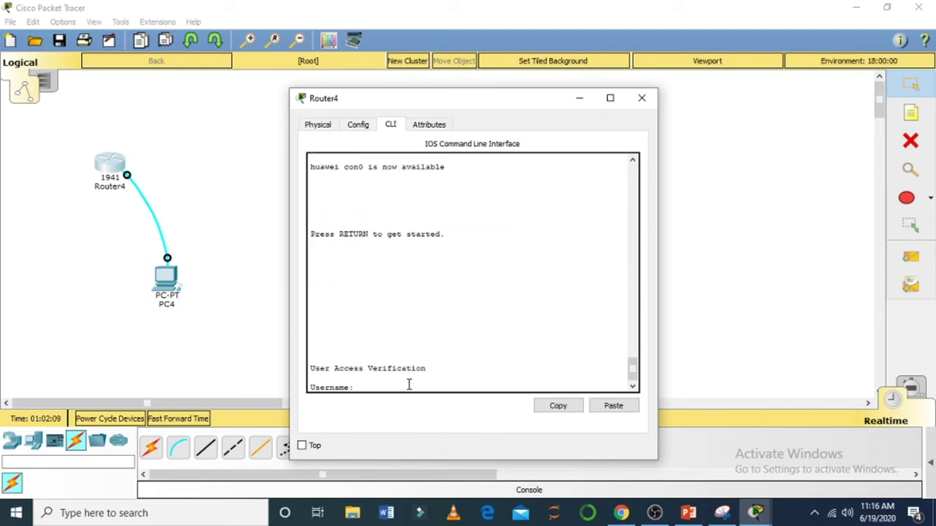
{"action": "type", "text": "huawei"}
{"action": "key", "text": "Return"}
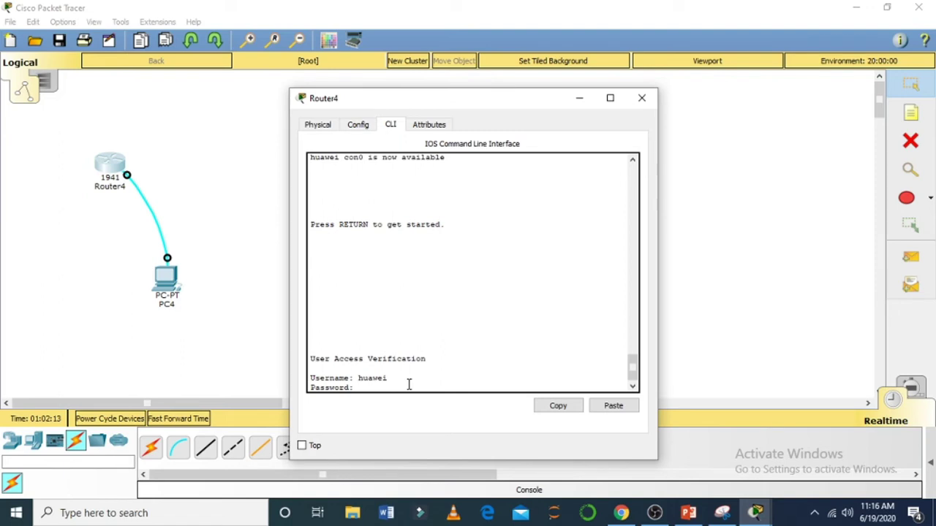
{"action": "key", "text": "Return"}
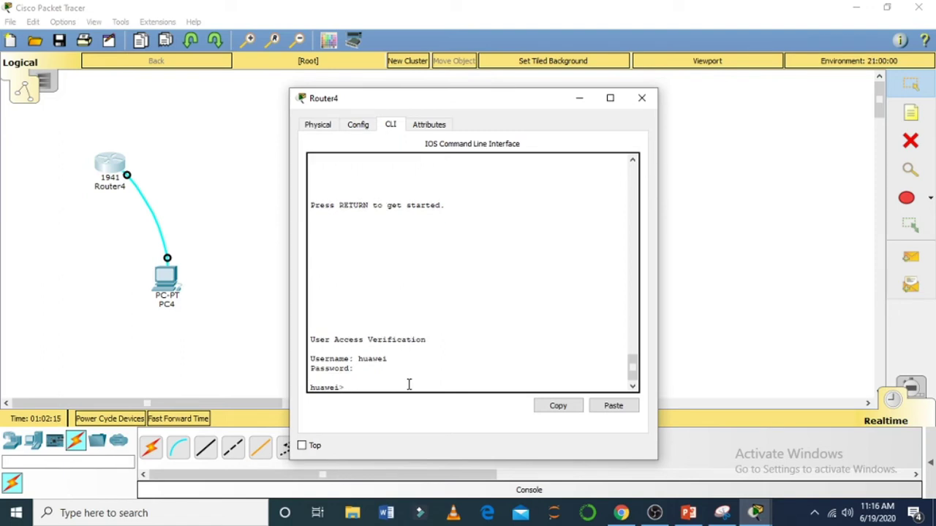
{"action": "type", "text": "en"}
{"action": "key", "text": "Return"}
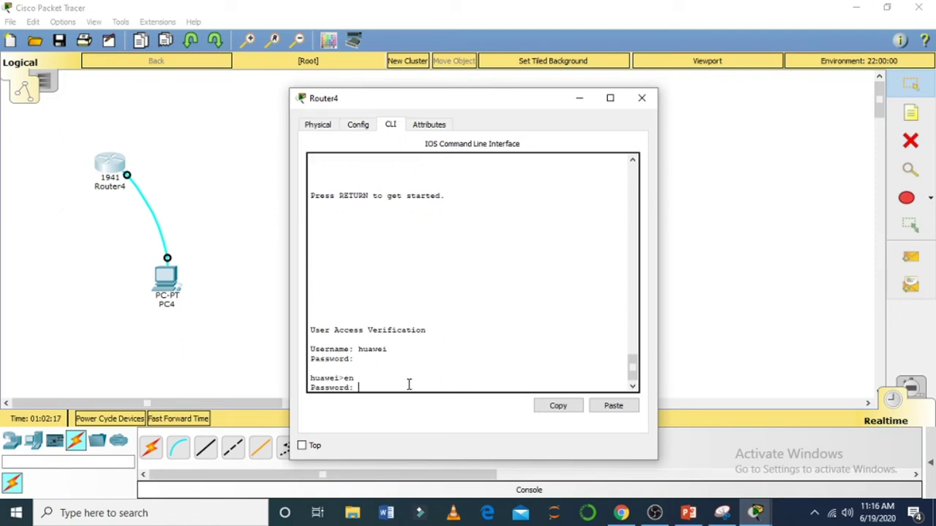
{"action": "key", "text": "Return"}
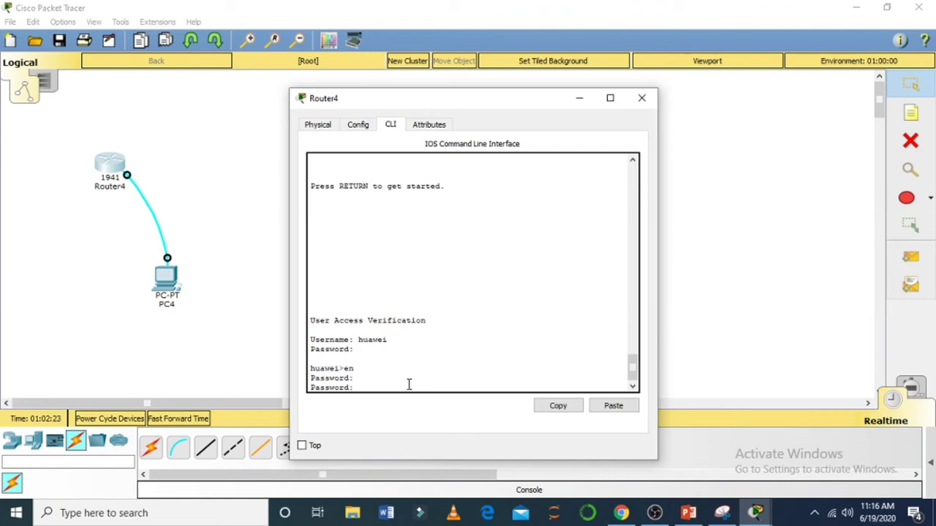
{"action": "key", "text": "Return"}
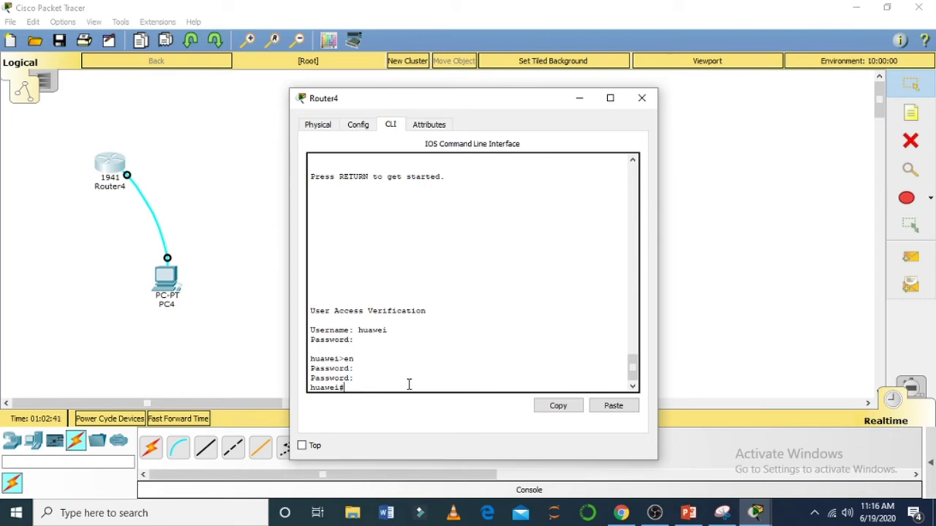
- Show the running configuration, highlighting the hashed secret, plain enable password and no service password-encryption line
{"action": "type", "text": "show running-config"}
{"action": "key", "text": "Return"}
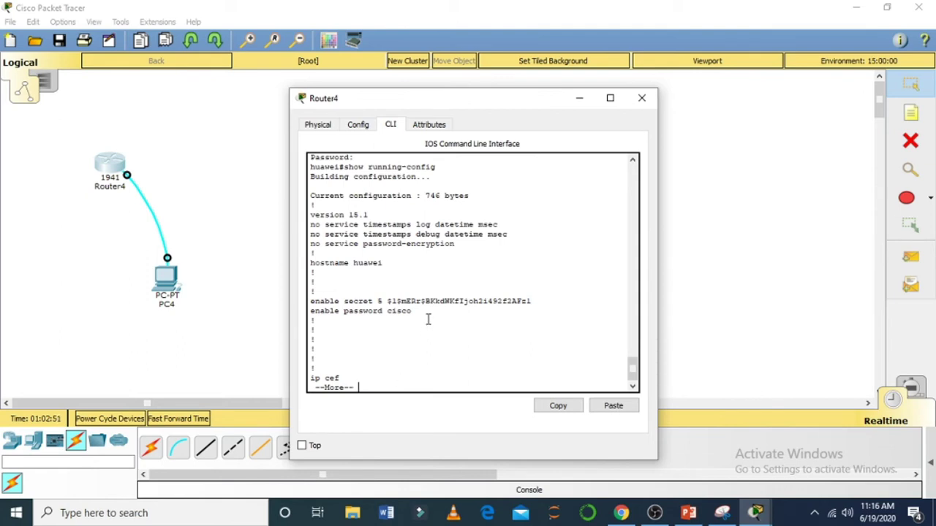
{"action": "left_click_drag", "start_coordinate": [343, 301], "coordinate": [427, 300]}
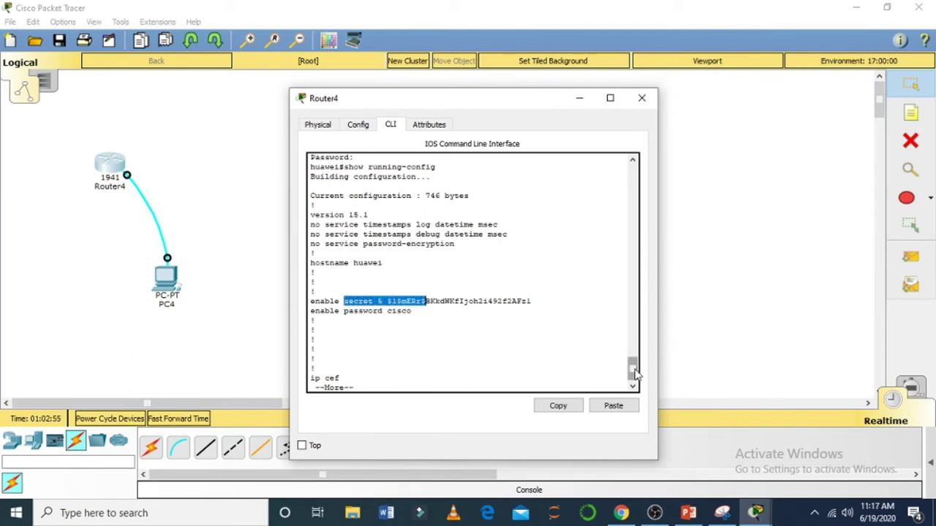
{"action": "mouse_move", "coordinate": [631, 372]}
{"action": "left_mouse_down"}
{"action": "mouse_move", "coordinate": [635, 358]}
{"action": "mouse_move", "coordinate": [633, 374]}
{"action": "left_mouse_up"}
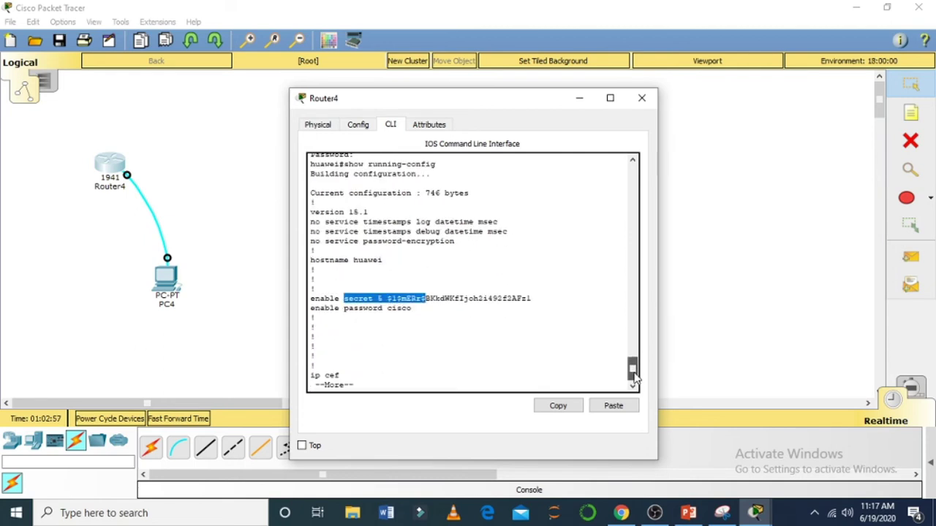
{"action": "left_click", "coordinate": [378, 303]}
{"action": "left_click_drag", "start_coordinate": [378, 302], "coordinate": [416, 308]}
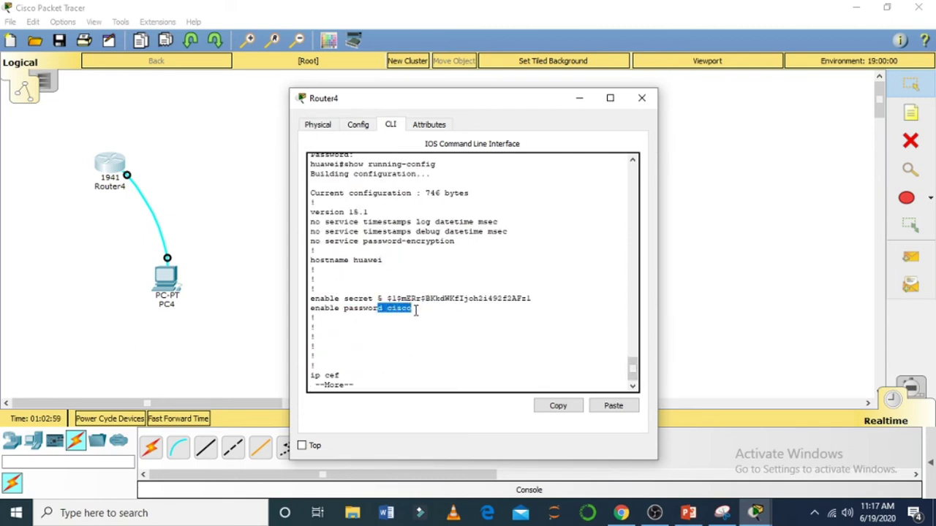
{"action": "left_click", "coordinate": [398, 359]}
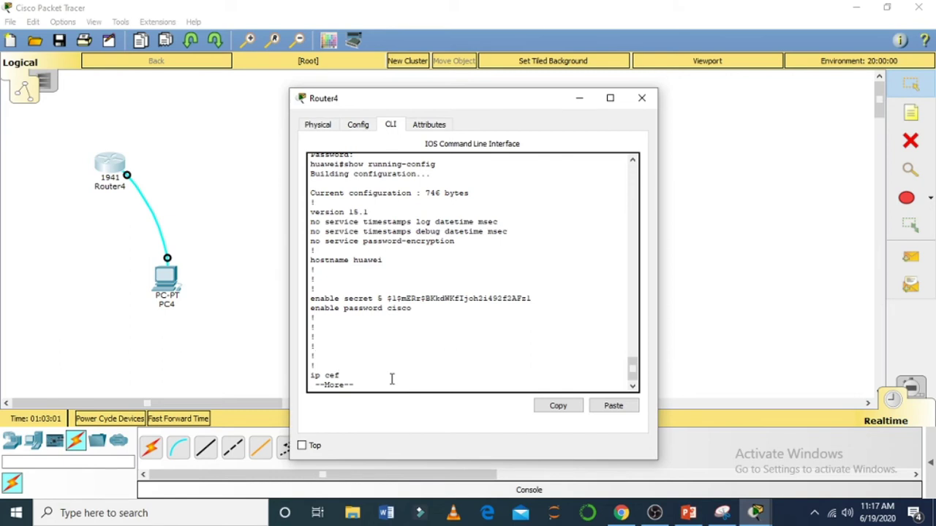
{"action": "key", "text": "q"}
{"action": "left_click", "coordinate": [388, 310]}
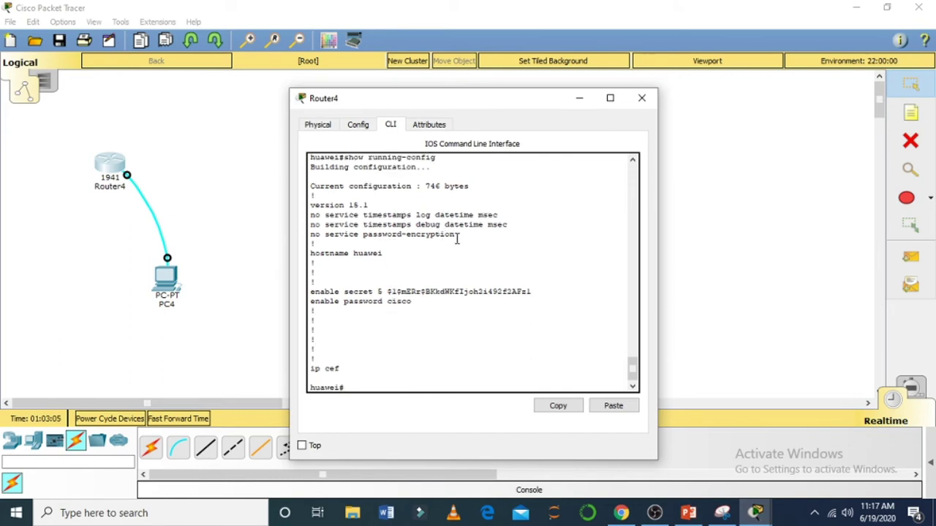
{"action": "left_click_drag", "start_coordinate": [456, 235], "coordinate": [309, 237]}
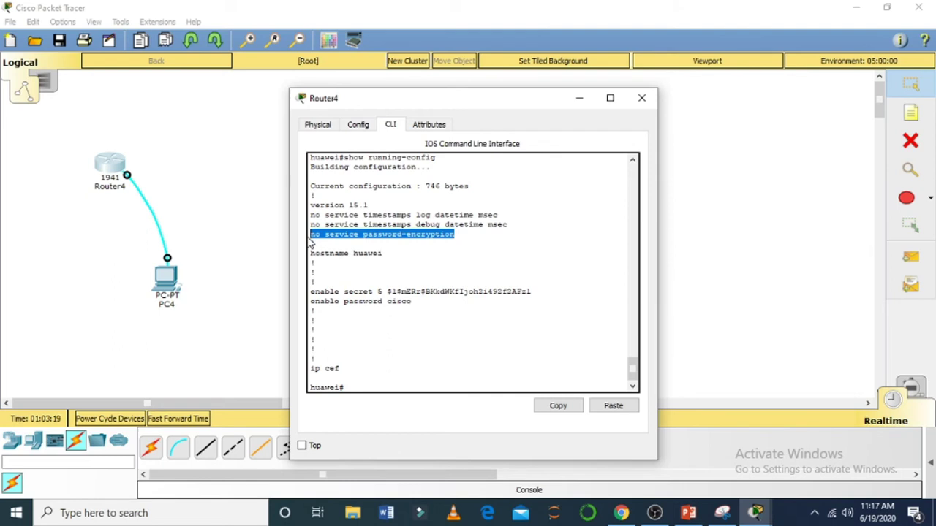
- Enable service password-encryption in global configuration mode
{"action": "left_click", "coordinate": [410, 389]}
{"action": "type", "text": "co"}
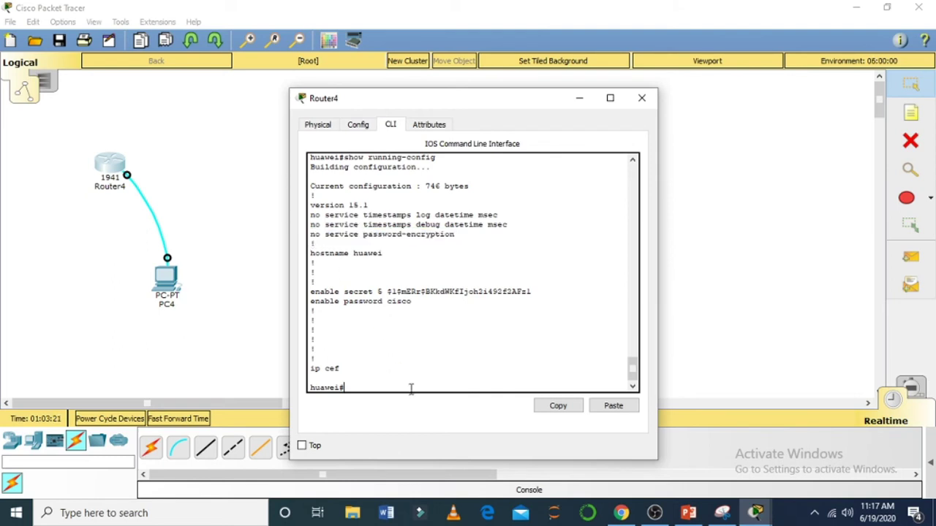
{"action": "type", "text": "nfig t"}
{"action": "key", "text": "Return"}
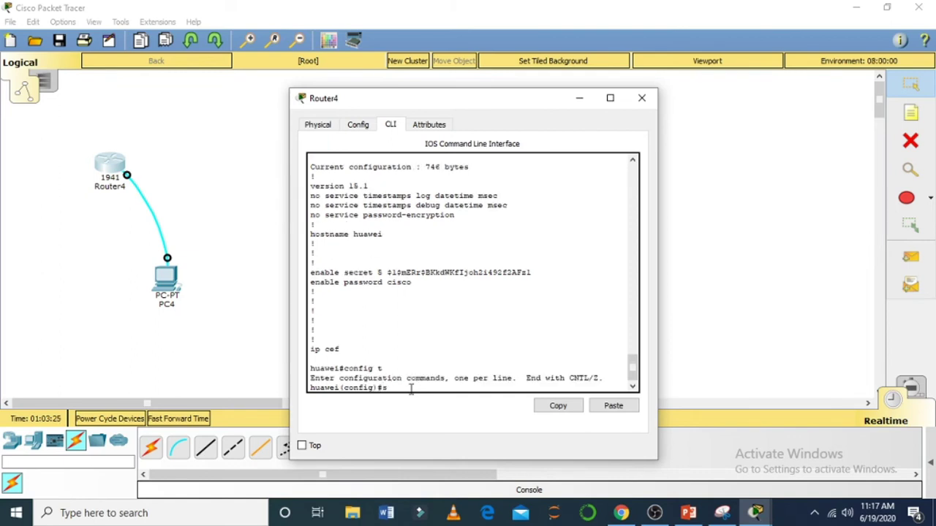
{"action": "type", "text": "serv"}
{"action": "type", "text": "ice password-encrypti"}
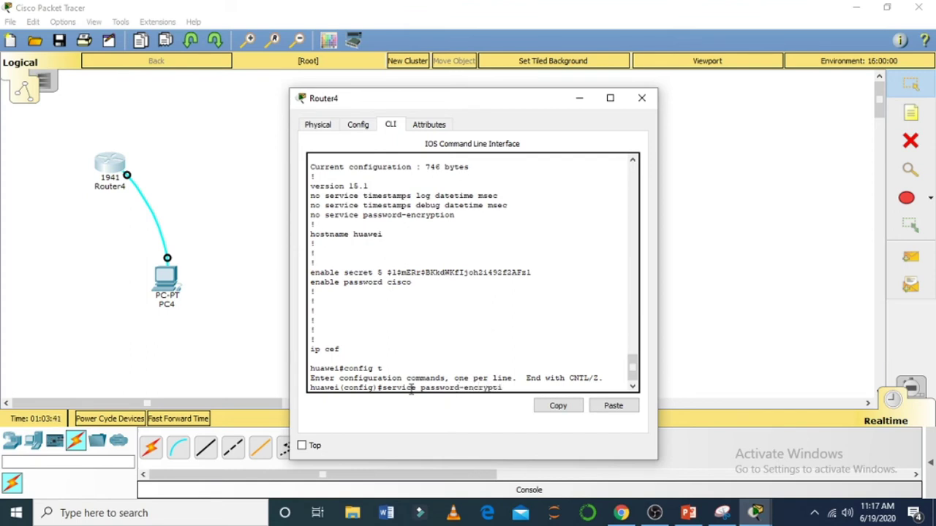
{"action": "type", "text": "on"}
{"action": "key", "text": "Return"}
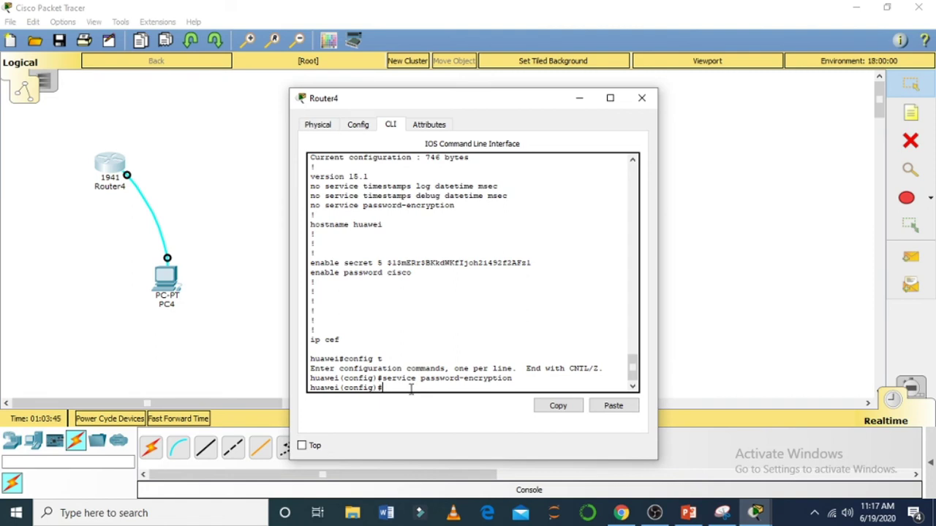
- Exit configuration mode and show the running configuration with the type 7 encrypted enable password
{"action": "type", "text": "exit"}
{"action": "key", "text": "Return"}
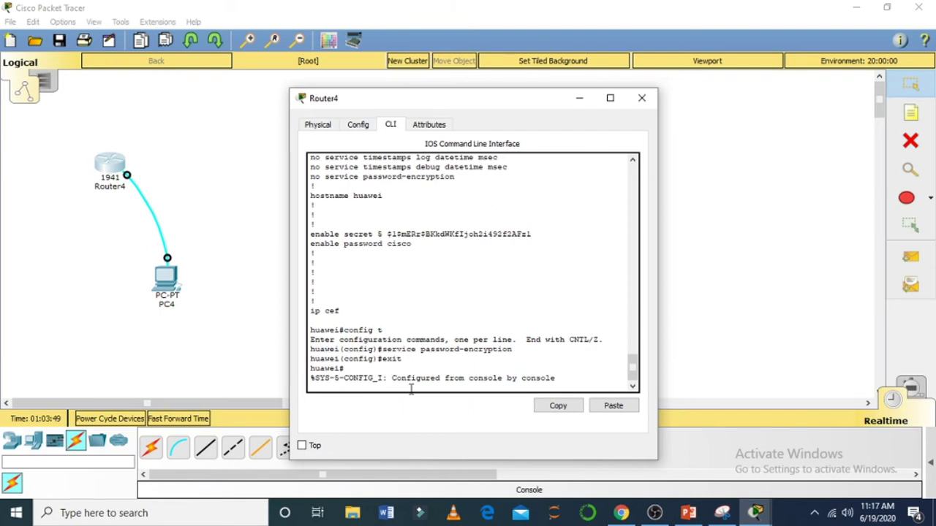
{"action": "key", "text": "Return"}
{"action": "type", "text": "show running-config"}
{"action": "key", "text": "Return"}
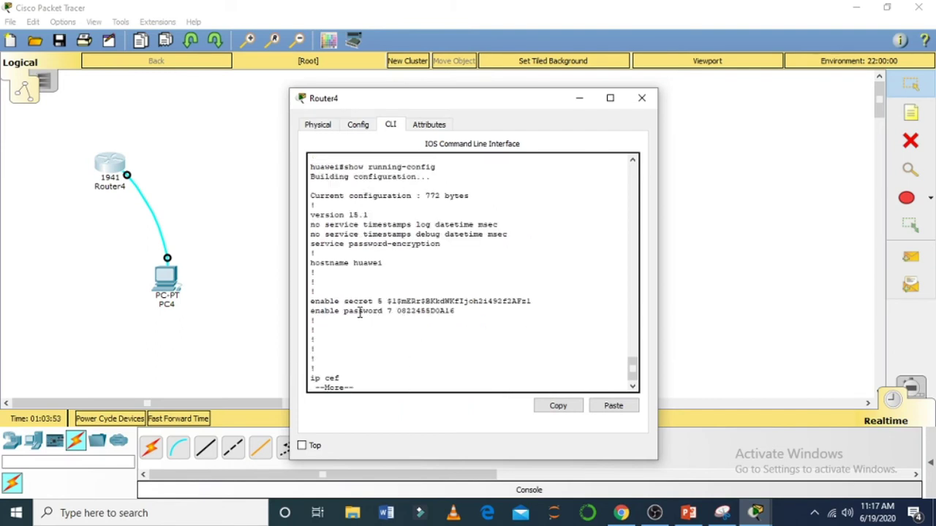
{"action": "left_click_drag", "start_coordinate": [397, 312], "coordinate": [466, 313]}
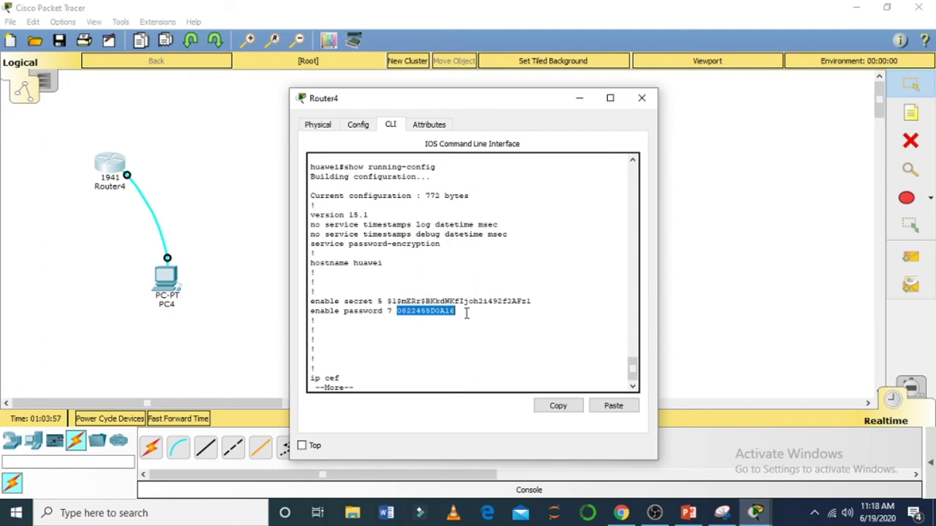
{"action": "left_click", "coordinate": [446, 250]}
{"action": "mouse_move", "coordinate": [445, 251]}
{"action": "left_mouse_down"}
{"action": "mouse_move", "coordinate": [313, 246]}
{"action": "mouse_move", "coordinate": [433, 248]}
{"action": "left_mouse_up"}
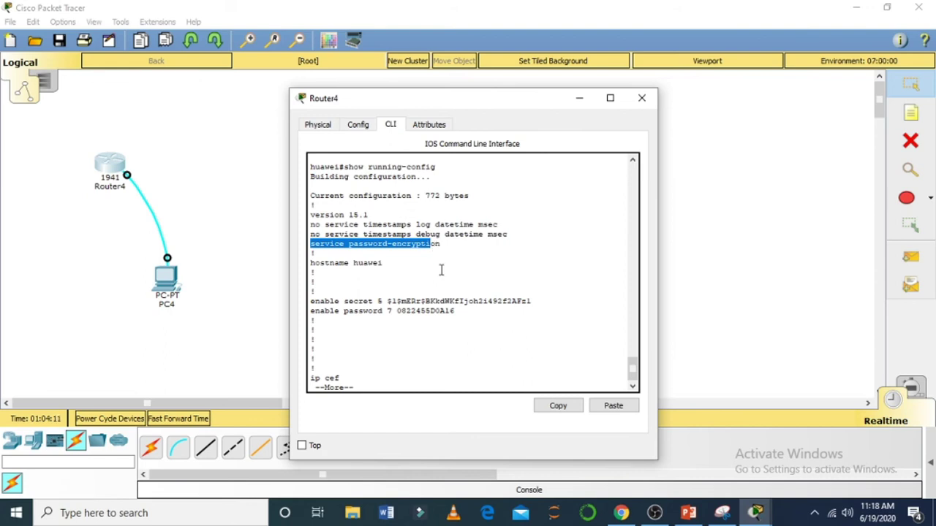
{"action": "left_click", "coordinate": [437, 386]}
{"action": "type", "text": "q"}
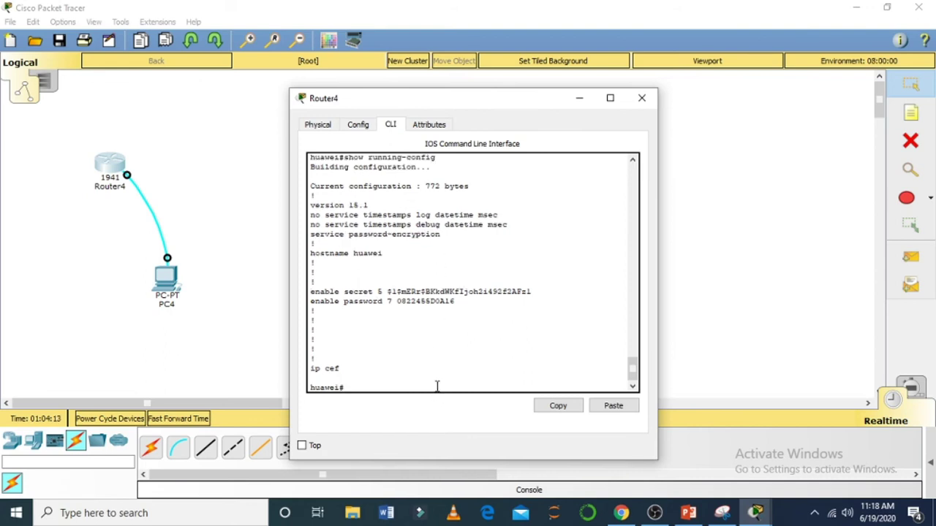
{"action": "type", "text": "exit"}
- Log out and sign back in with the local user's username and password
{"action": "key", "text": "Return"}
{"action": "key", "text": "Return"}
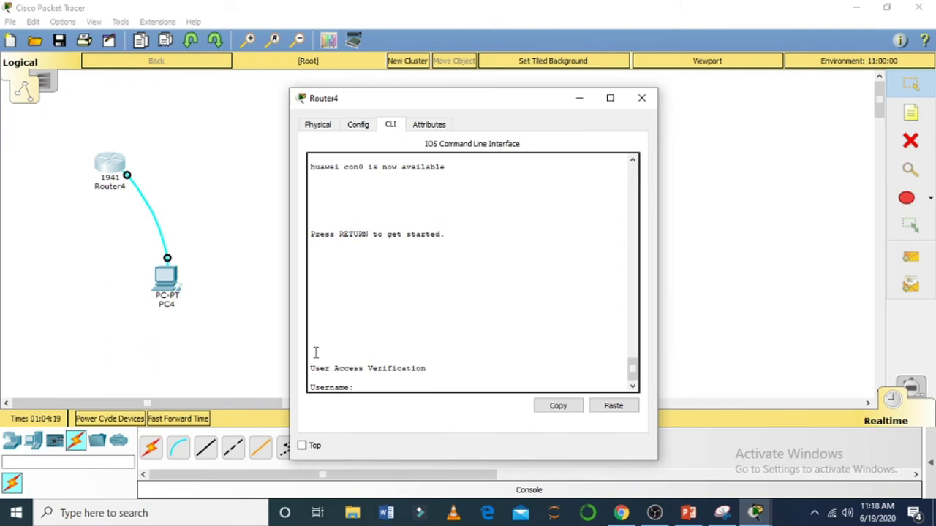
{"action": "left_click_drag", "start_coordinate": [313, 351], "coordinate": [387, 388]}
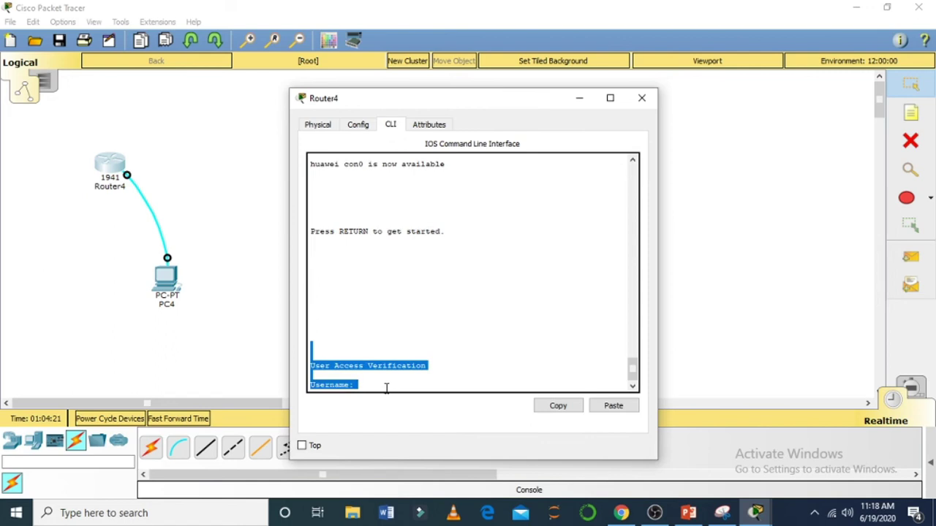
{"action": "left_click", "coordinate": [386, 388]}
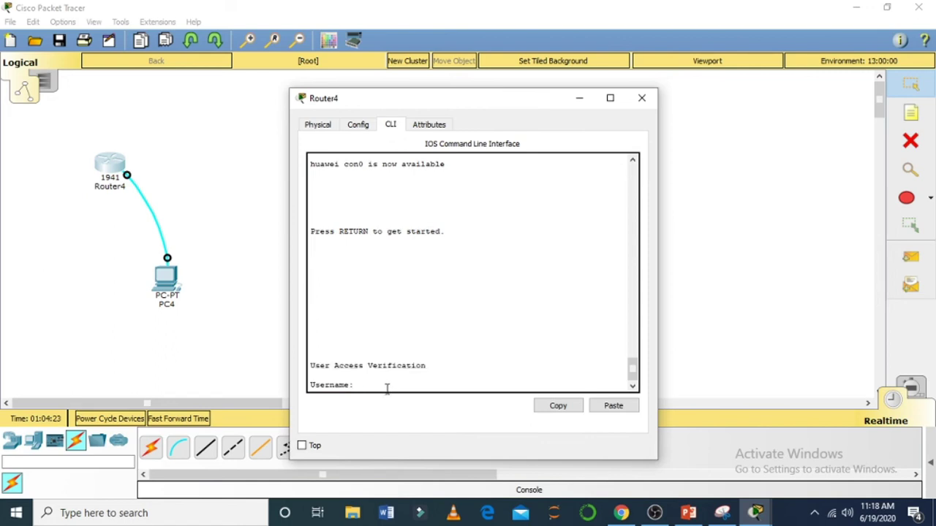
{"action": "type", "text": "huawei"}
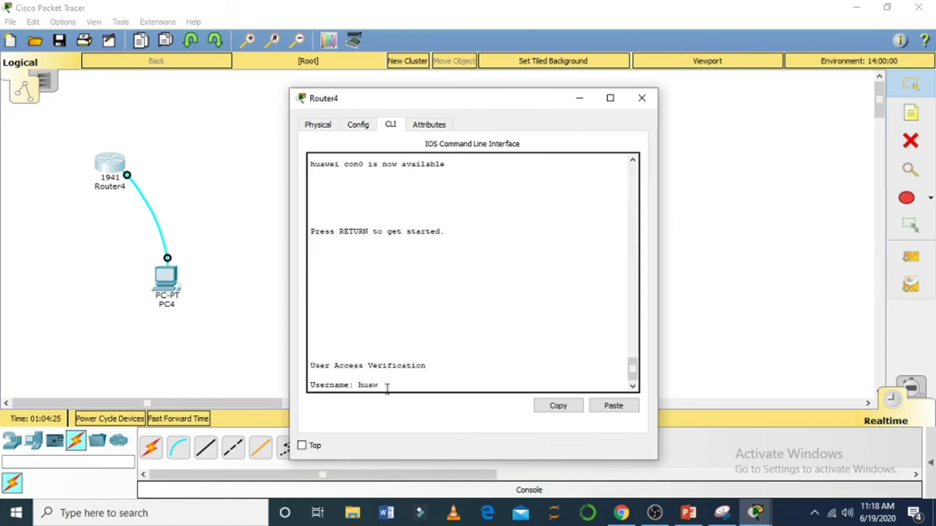
{"action": "key", "text": "BackSpace"}
{"action": "key", "text": "BackSpace"}
{"action": "type", "text": "ei"}
{"action": "key", "text": "Return"}
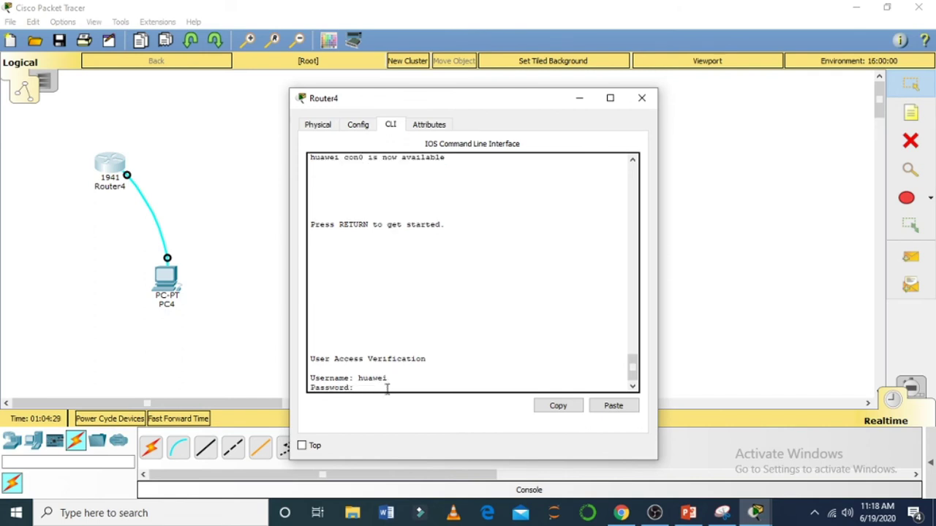
{"action": "key", "text": "Return"}
- Enter privileged mode with the enable password, then go into global configuration mode with config t
{"action": "type", "text": "en"}
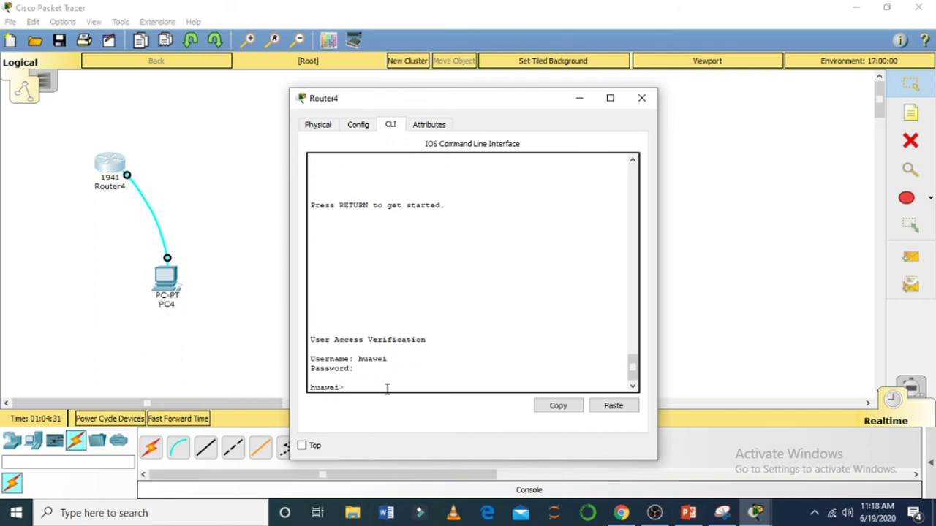
{"action": "key", "text": "Return"}
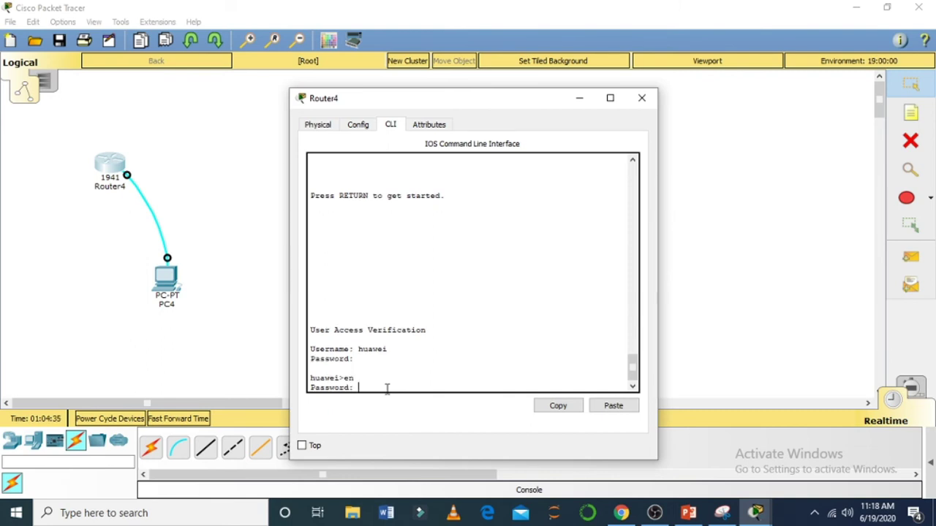
{"action": "key", "text": "Return"}
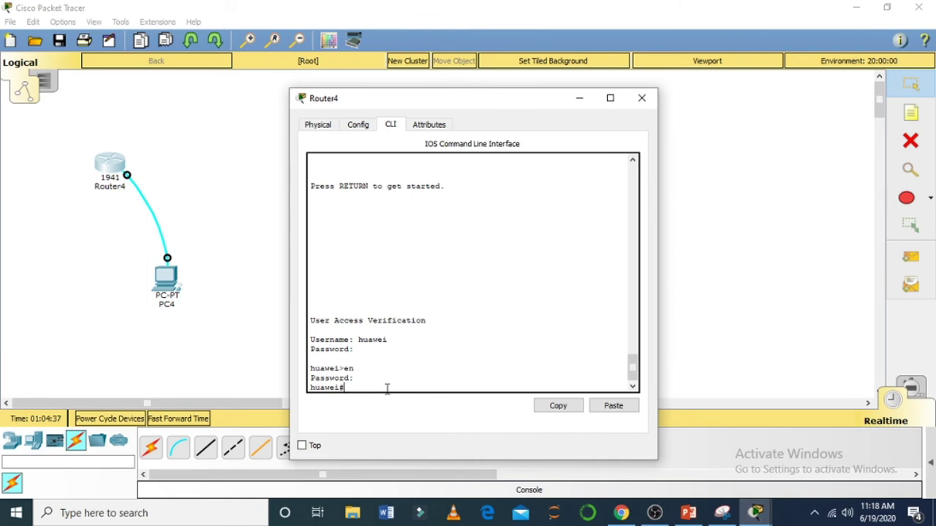
{"action": "type", "text": "config t"}
{"action": "key", "text": "Return"}
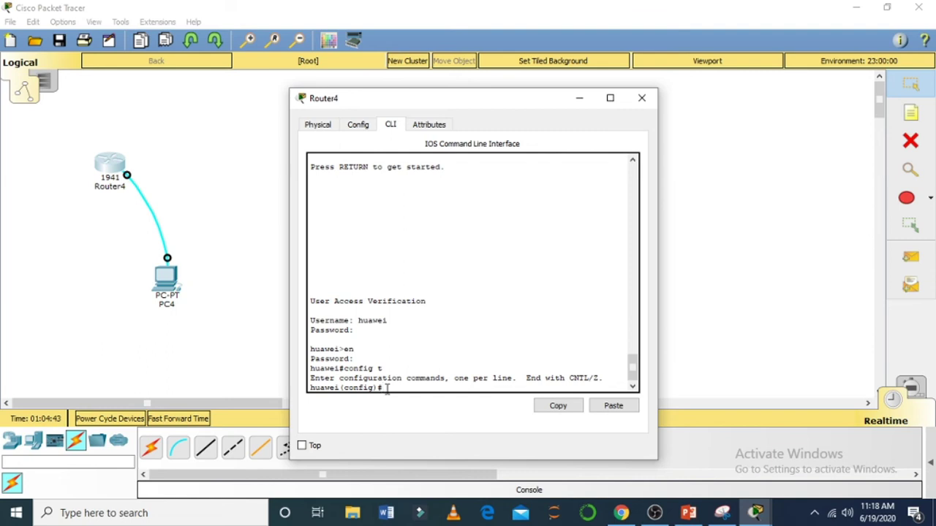
- Set the MOTD banner to #Welcome#, correcting the rejected first attempt
{"action": "type", "text": "banner motd#Welcom"}
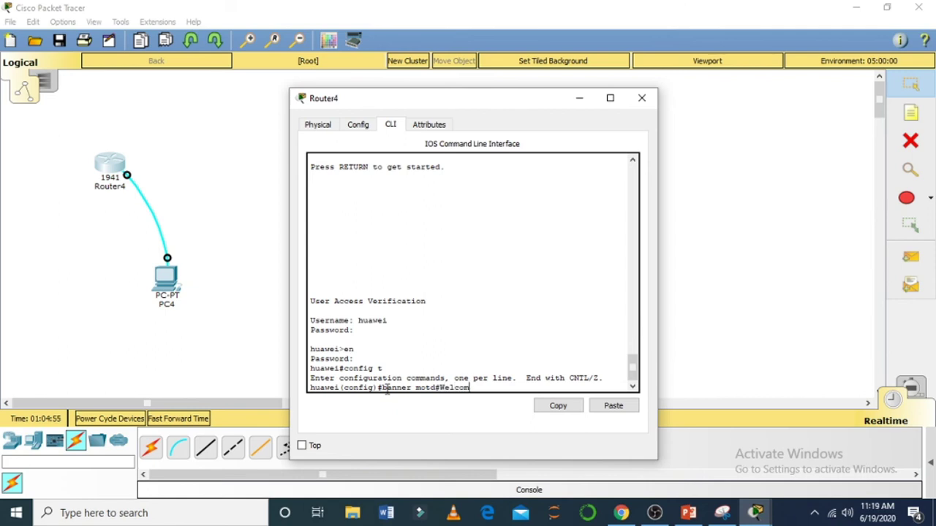
{"action": "type", "text": "e#"}
{"action": "key", "text": "Return"}
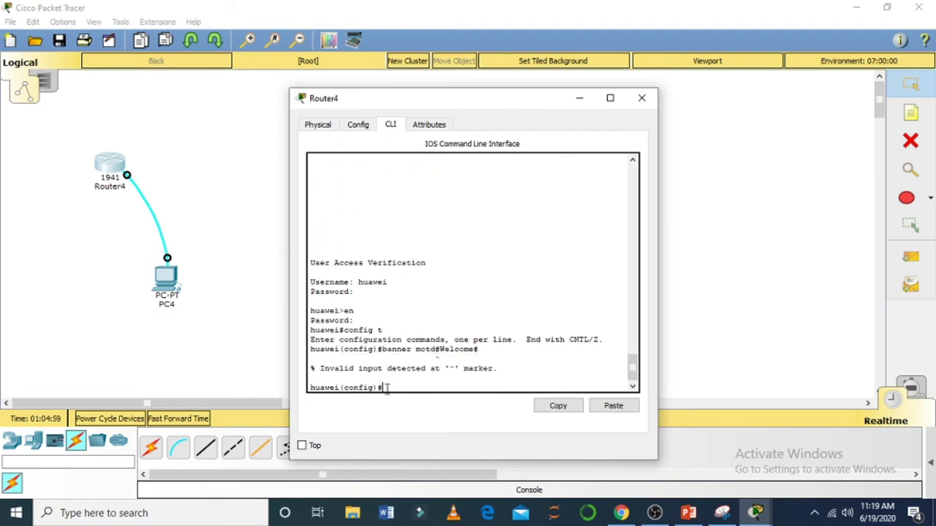
{"action": "key", "text": "Up"}
{"action": "key", "text": "Left"}
{"action": "key", "text": "Left"}
{"action": "key", "text": "Left"}
{"action": "key", "text": "Left"}
{"action": "key", "text": "Left"}
{"action": "key", "text": "Left"}
{"action": "key", "text": "Left"}
{"action": "key", "text": "Left"}
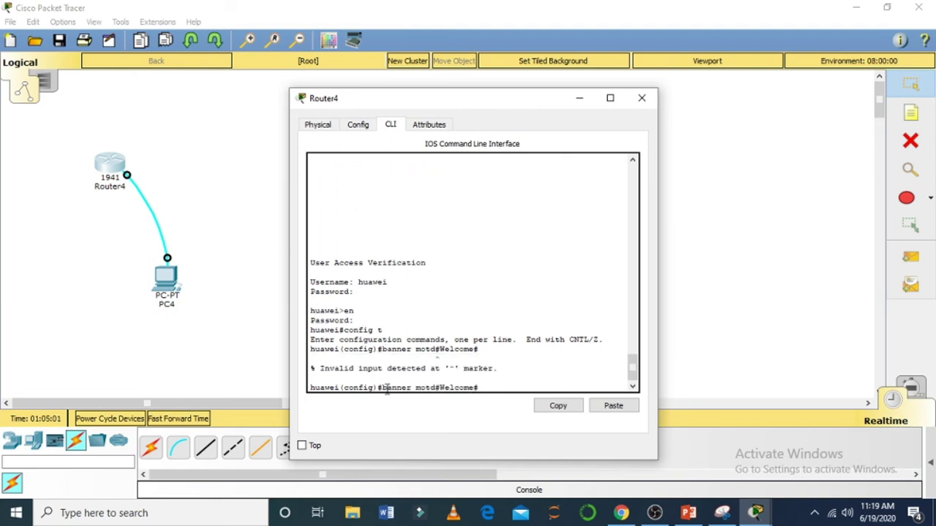
{"action": "key", "text": "Return"}
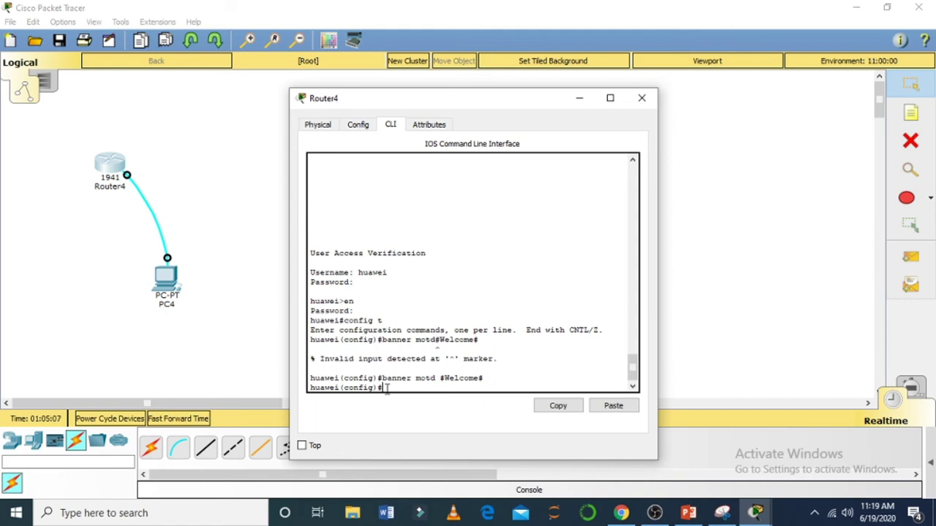
- Exit configuration mode and end the console session to test the banner
{"action": "type", "text": "exit"}
{"action": "key", "text": "Return"}
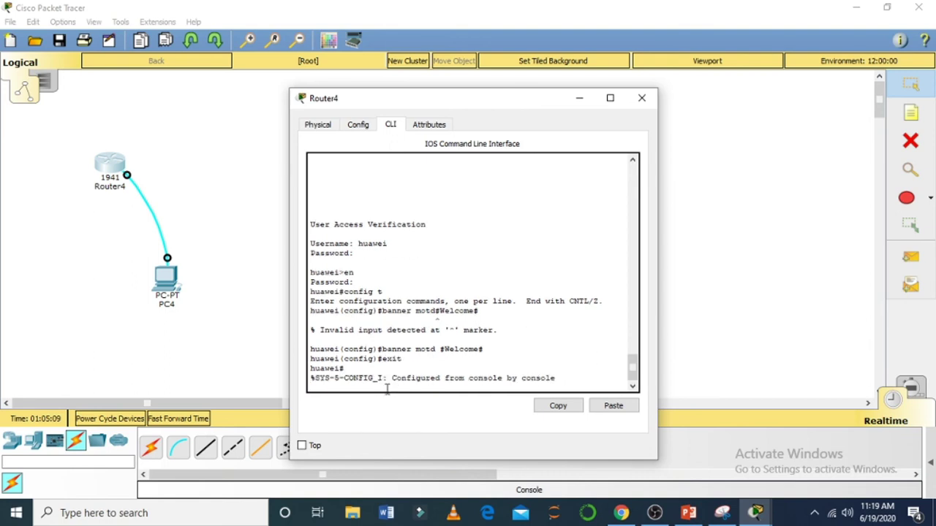
{"action": "type", "text": "exit"}
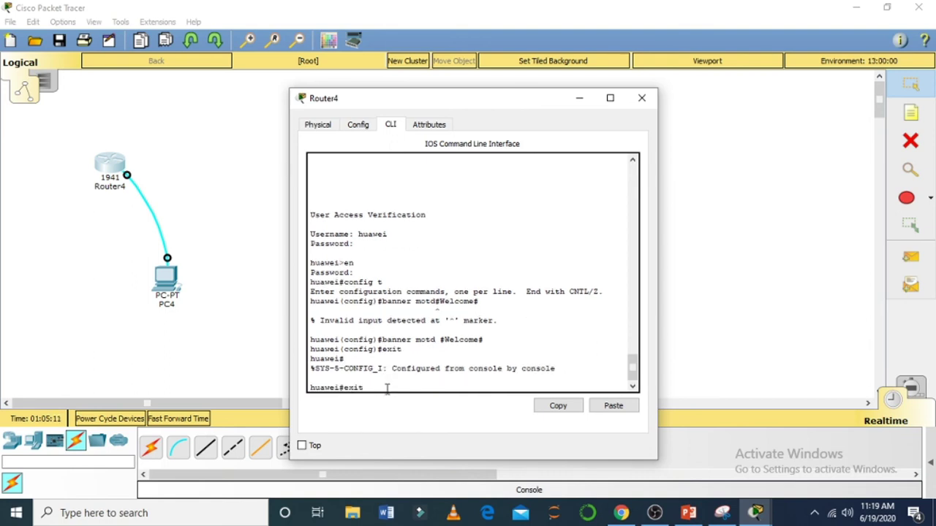
{"action": "key", "text": "Return"}
{"action": "key", "text": "Return"}
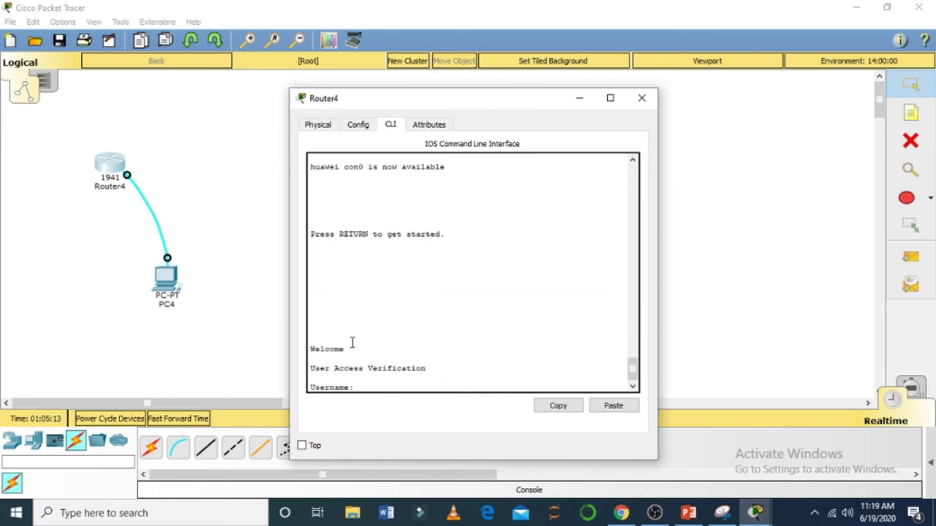
- Note the Welcome banner and log in with the local user's username and password
{"action": "mouse_move", "coordinate": [351, 343]}
{"action": "left_mouse_down"}
{"action": "mouse_move", "coordinate": [325, 348]}
{"action": "mouse_move", "coordinate": [362, 349]}
{"action": "left_mouse_up"}
{"action": "left_click", "coordinate": [382, 384]}
{"action": "type", "text": "huawei"}
{"action": "key", "text": "Return"}
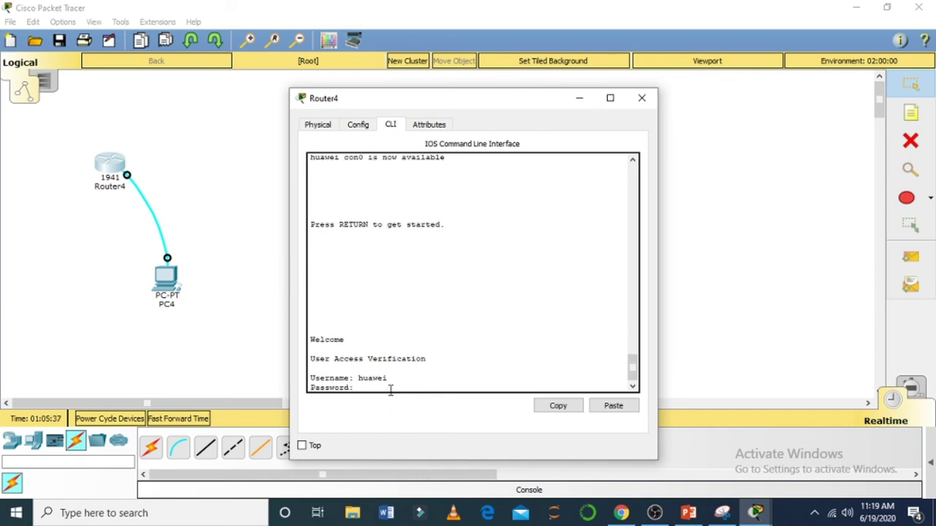
{"action": "key", "text": "Return"}
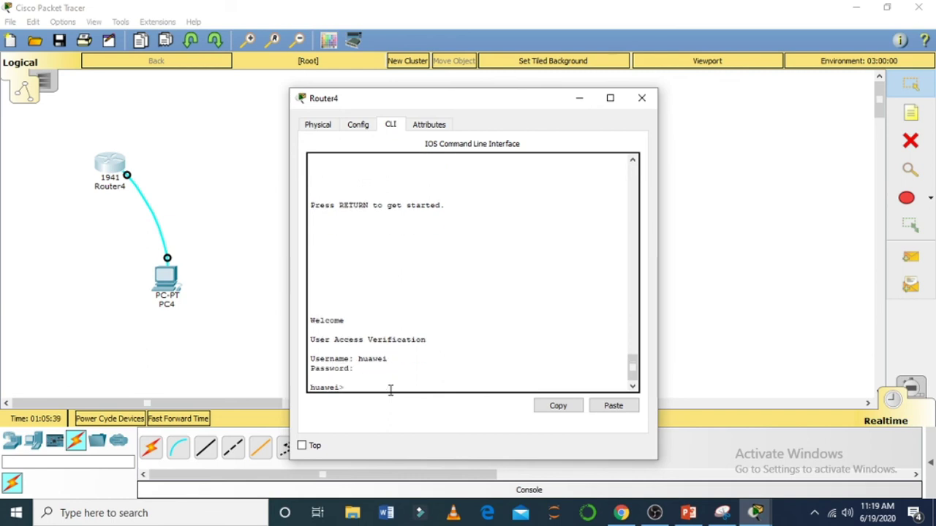
- Enter privileged mode and run show clock, which reports Mon Mar 1 1993
{"action": "type", "text": "en"}
{"action": "key", "text": "Return"}
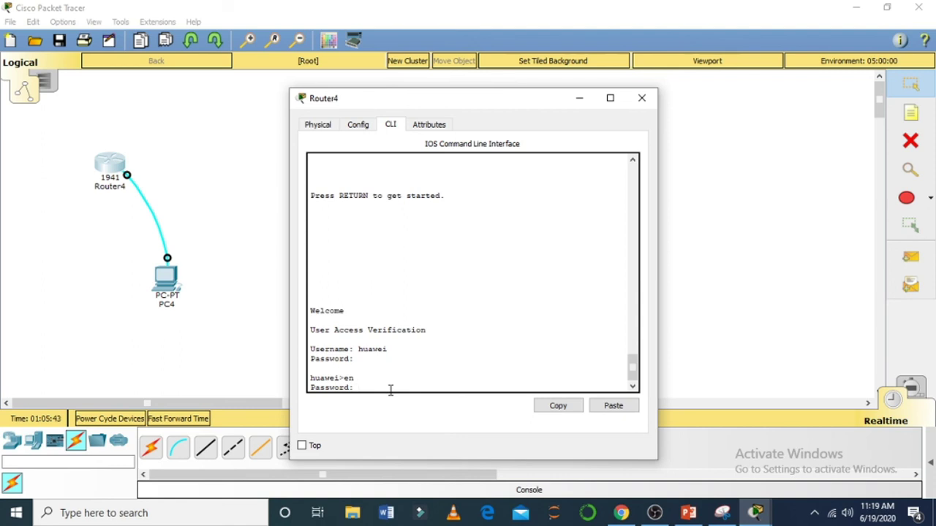
{"action": "key", "text": "Return"}
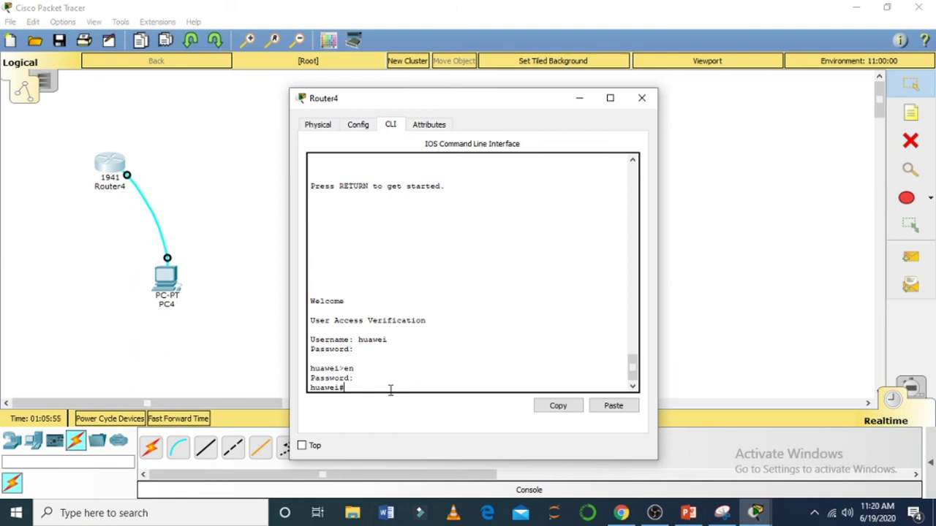
{"action": "type", "text": "ow clock"}
{"action": "key", "text": "Return"}
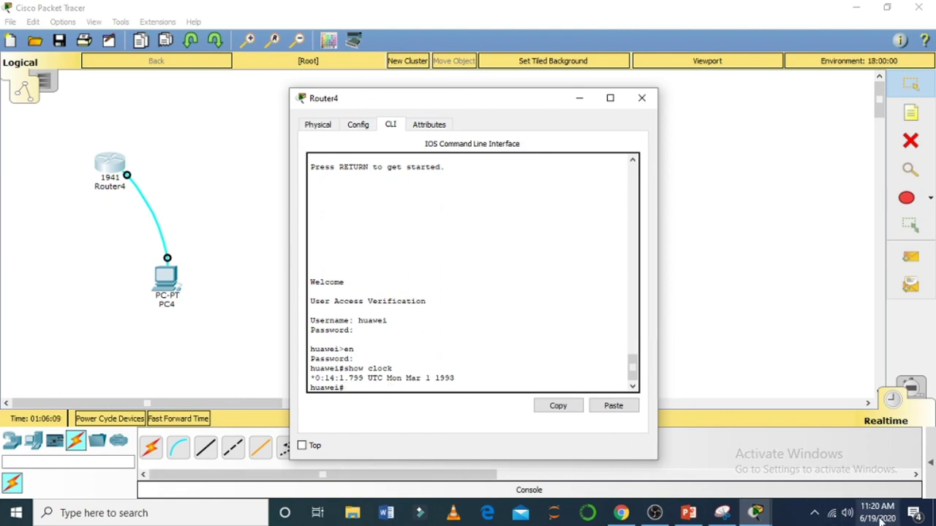
- Set the clock to 11:21:10 19 Jun 2020 and verify it reads Fri Jun 19 2020
{"action": "mouse_move", "coordinate": [871, 520]}
{"action": "type", "text": "clo"}
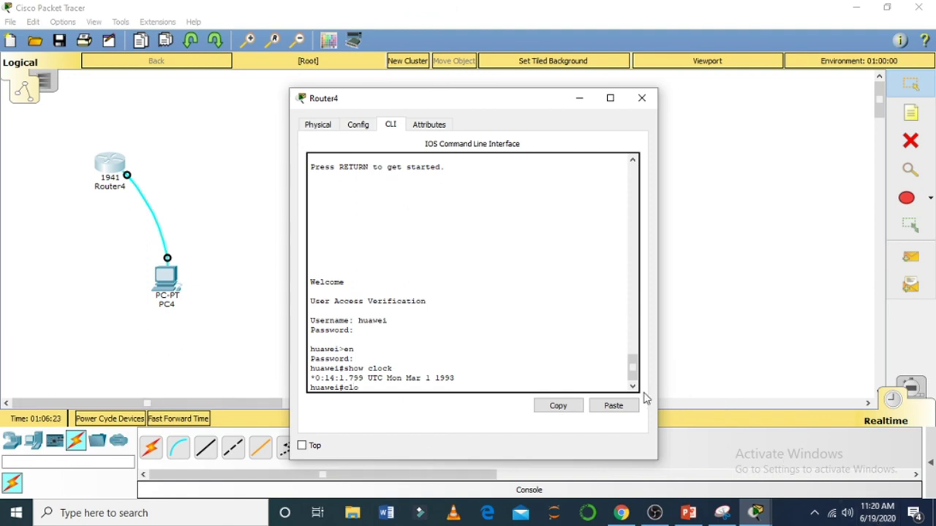
{"action": "type", "text": "ck set"}
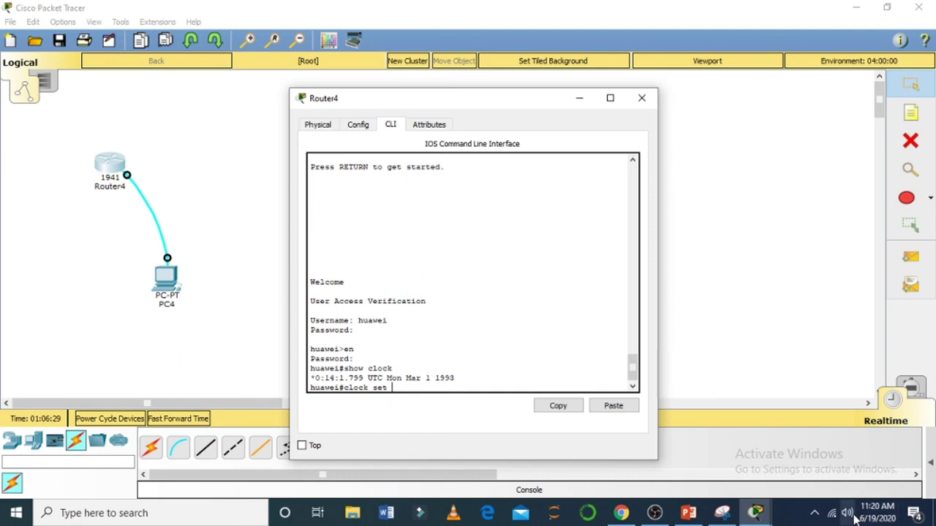
{"action": "type", "text": " 11"}
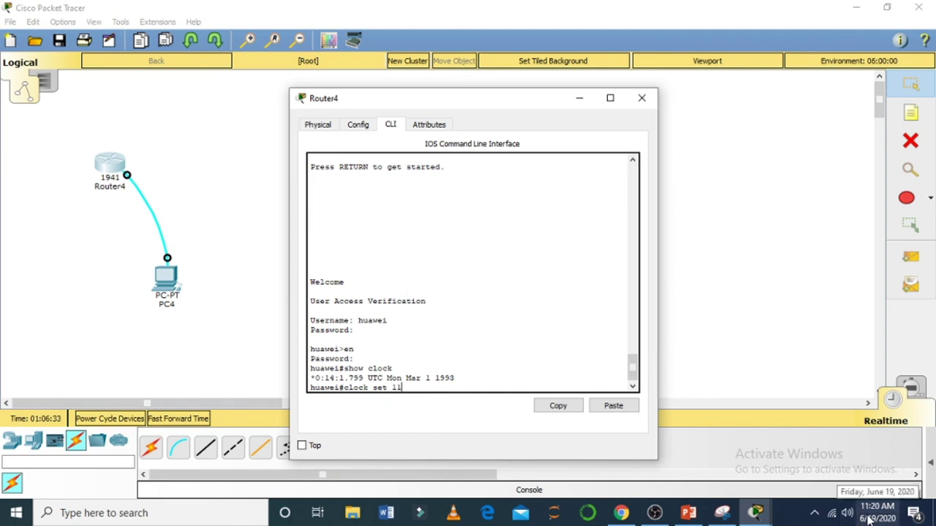
{"action": "type", "text": ":21"}
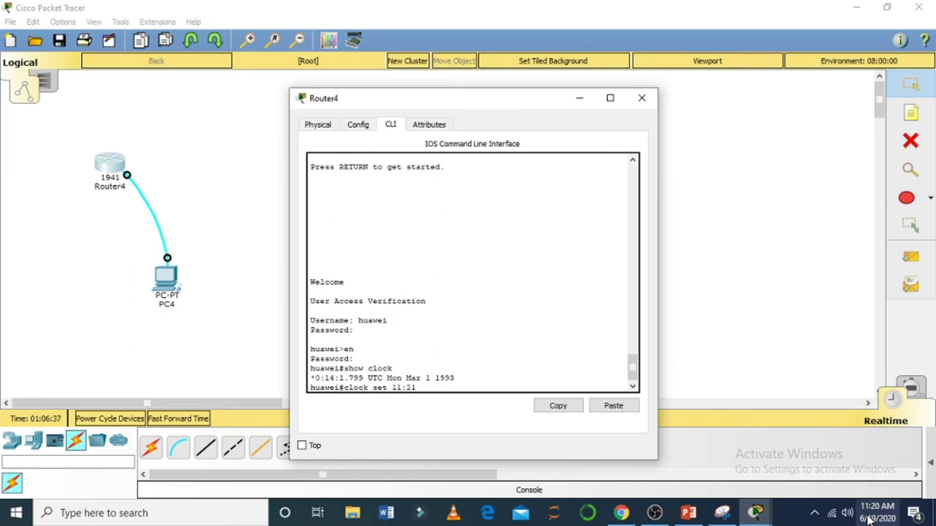
{"action": "type", "text": ":10"}
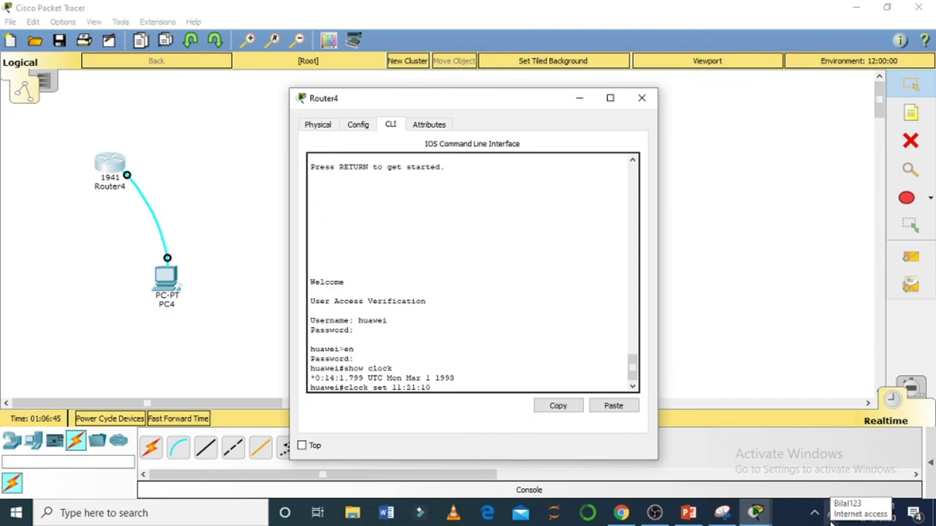
{"action": "type", "text": " 19 Jun 201"}
{"action": "key", "text": "BackSpace"}
{"action": "type", "text": "20"}
{"action": "key", "text": "Return"}
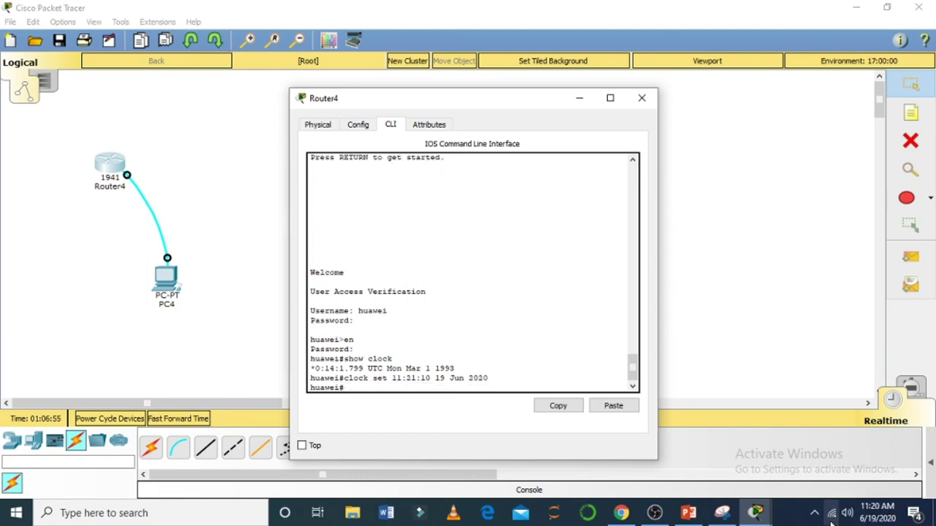
{"action": "type", "text": "show clock"}
{"action": "key", "text": "Return"}
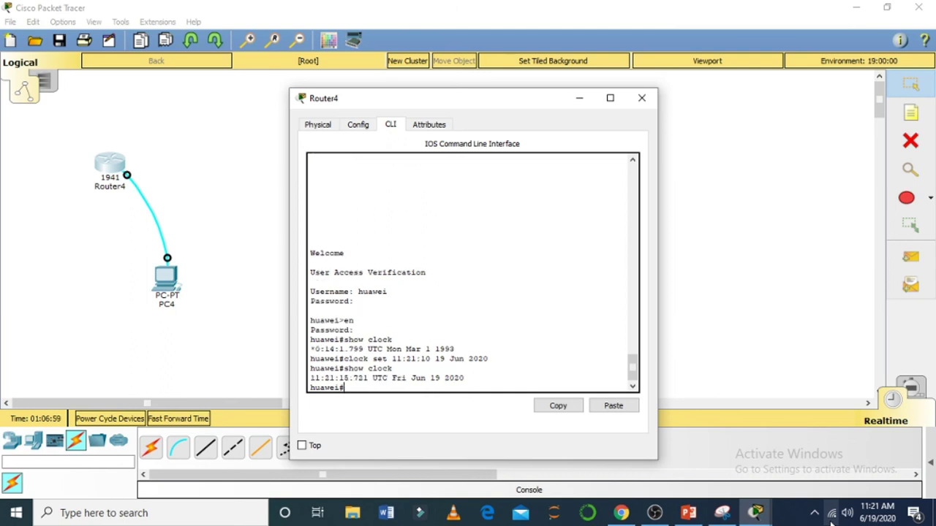